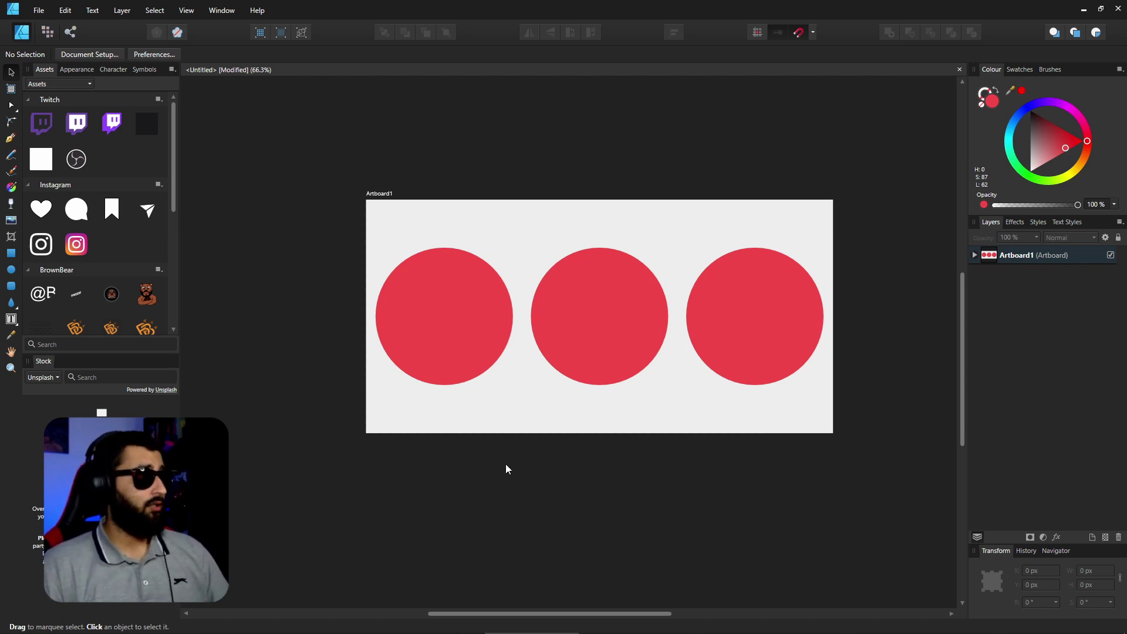
Give the left circle an outer shadow: 47% opacity, 28.8 px radius, 6.6 px offset, 48% intensity
left_click(444, 298)
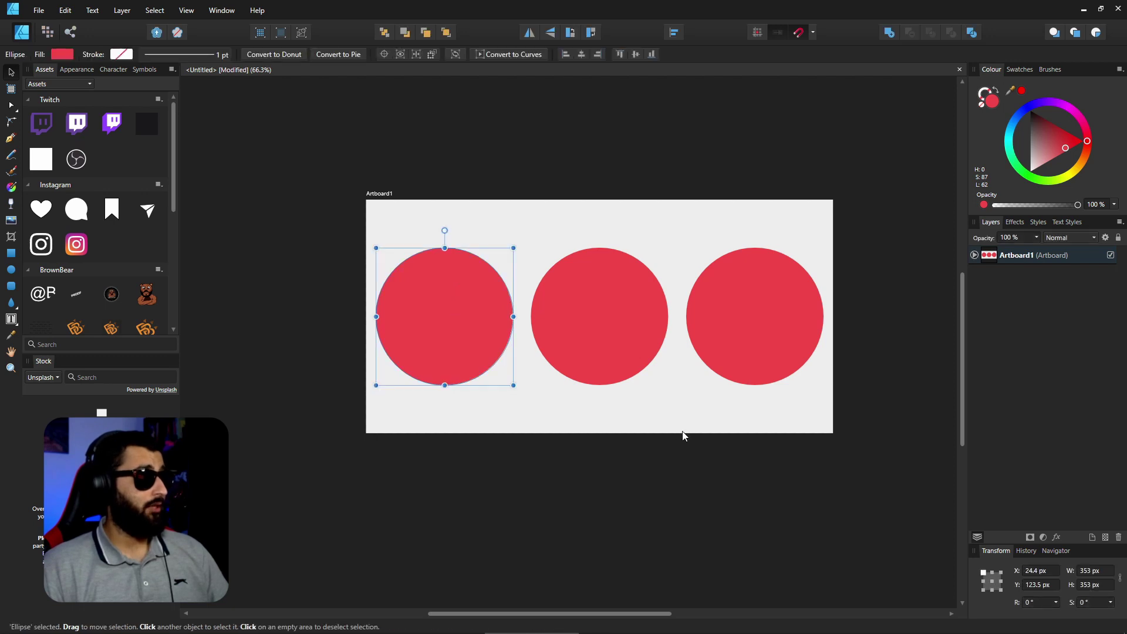
left_click(1057, 538)
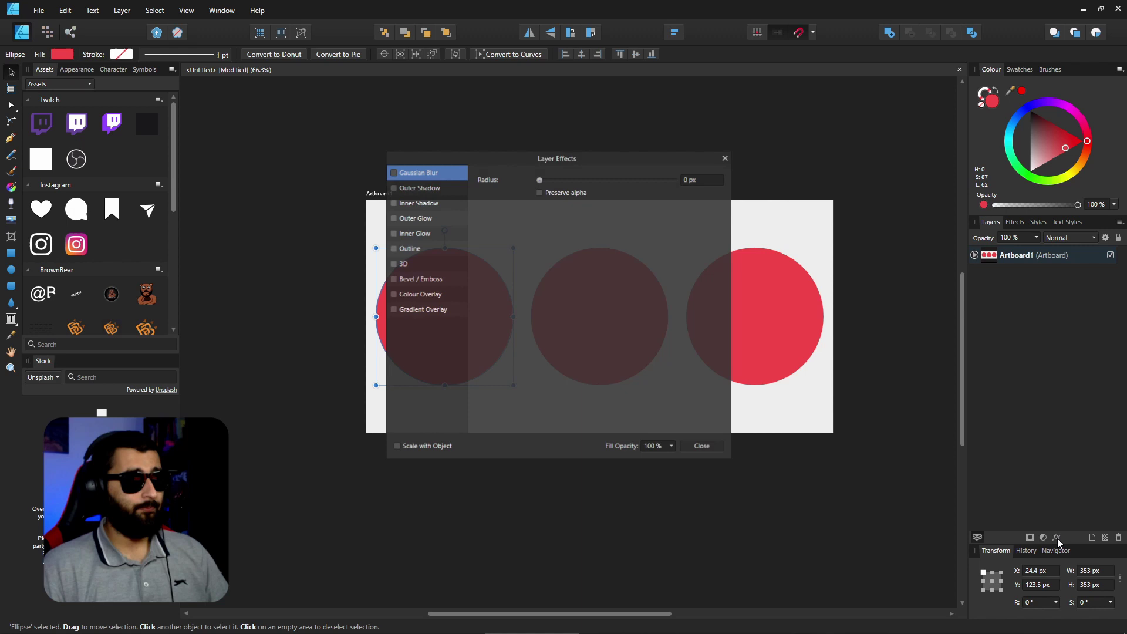
left_click_drag(546, 161, 821, 168)
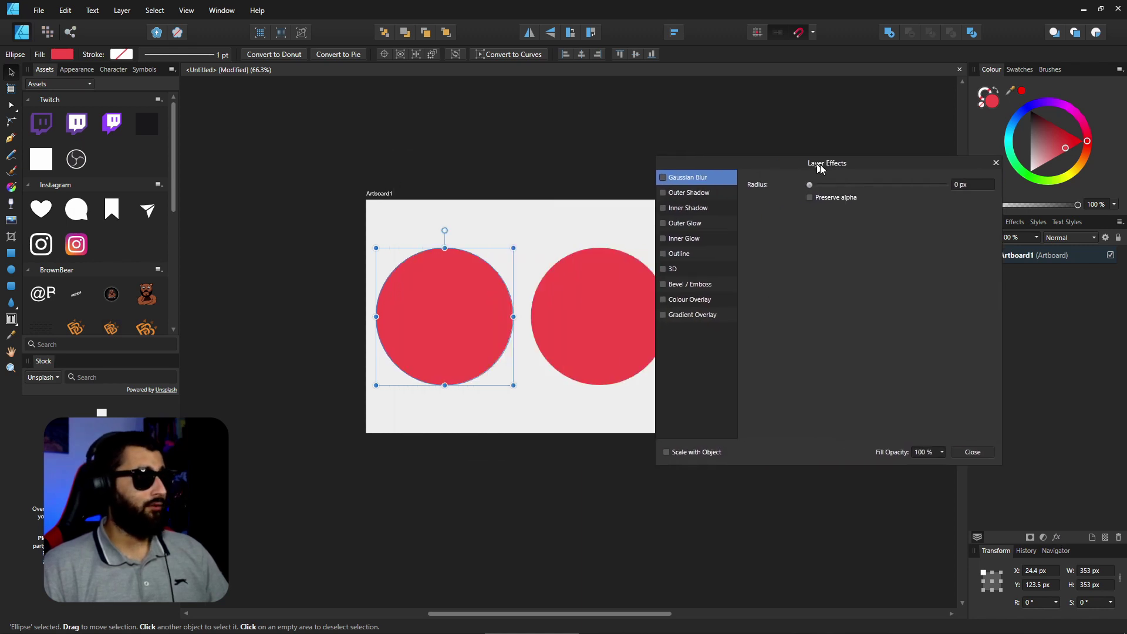
left_click(667, 194)
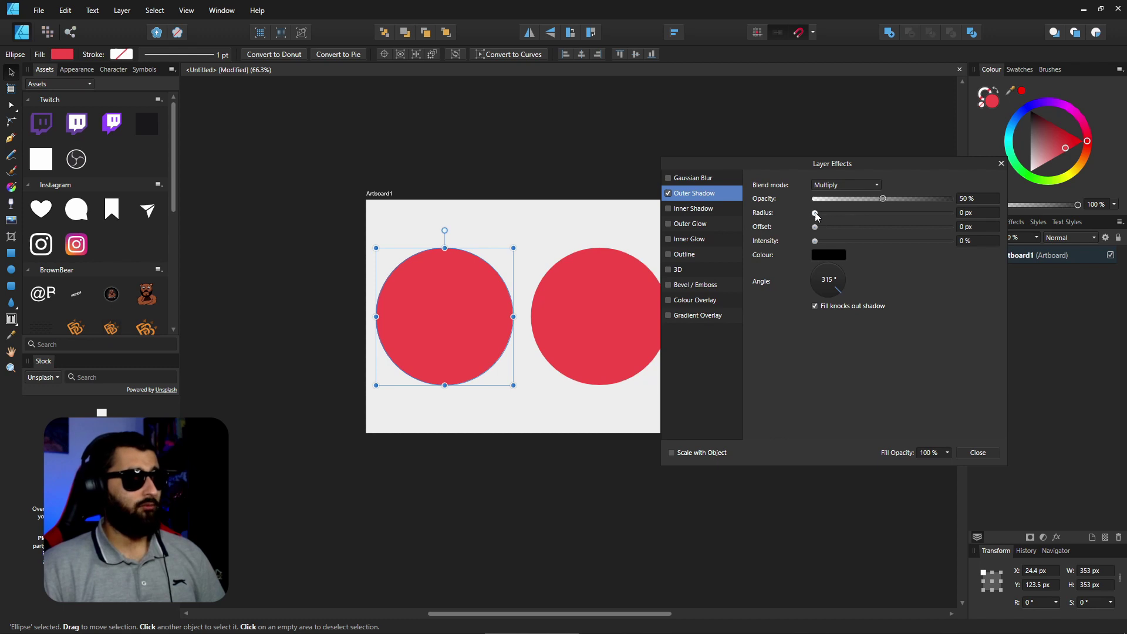
left_click_drag(885, 198, 889, 200)
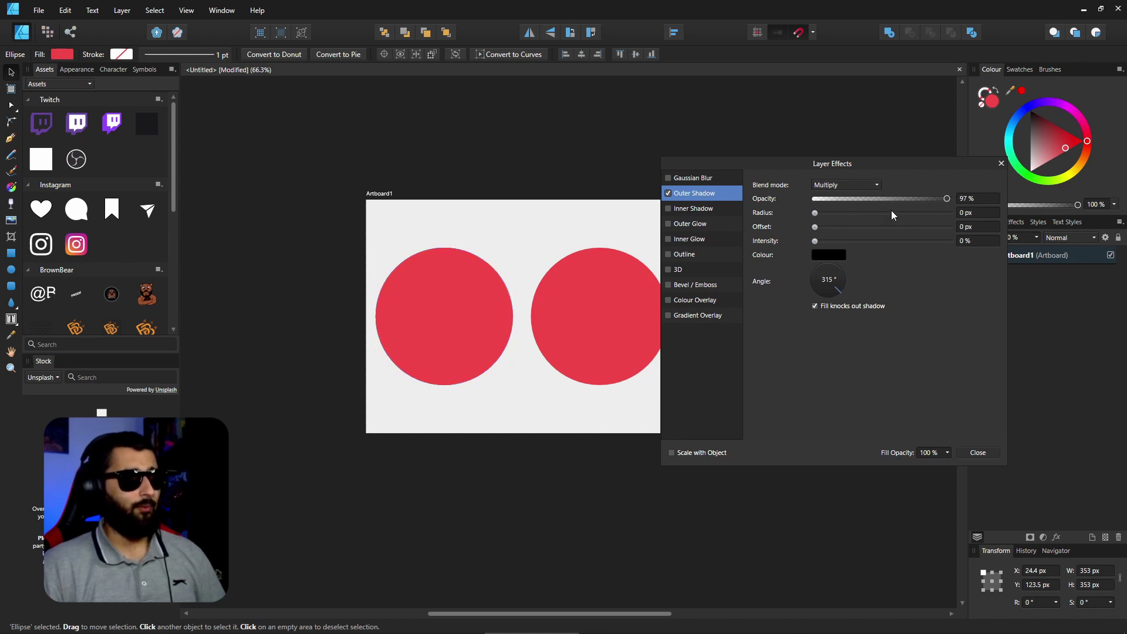
left_click_drag(815, 213, 910, 213)
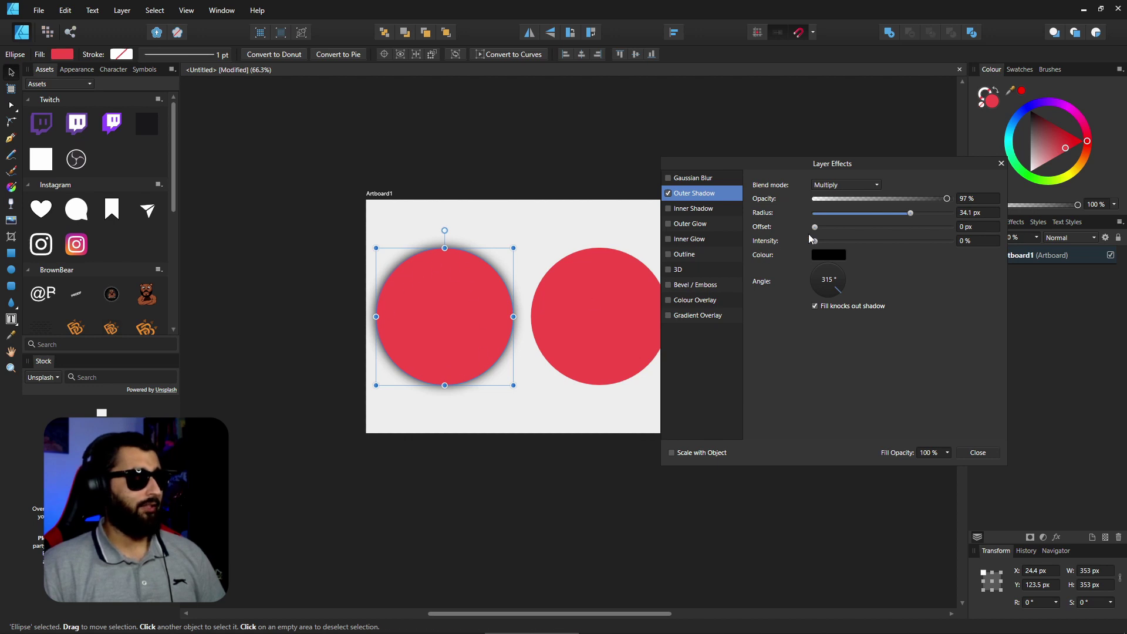
left_click_drag(814, 227, 881, 227)
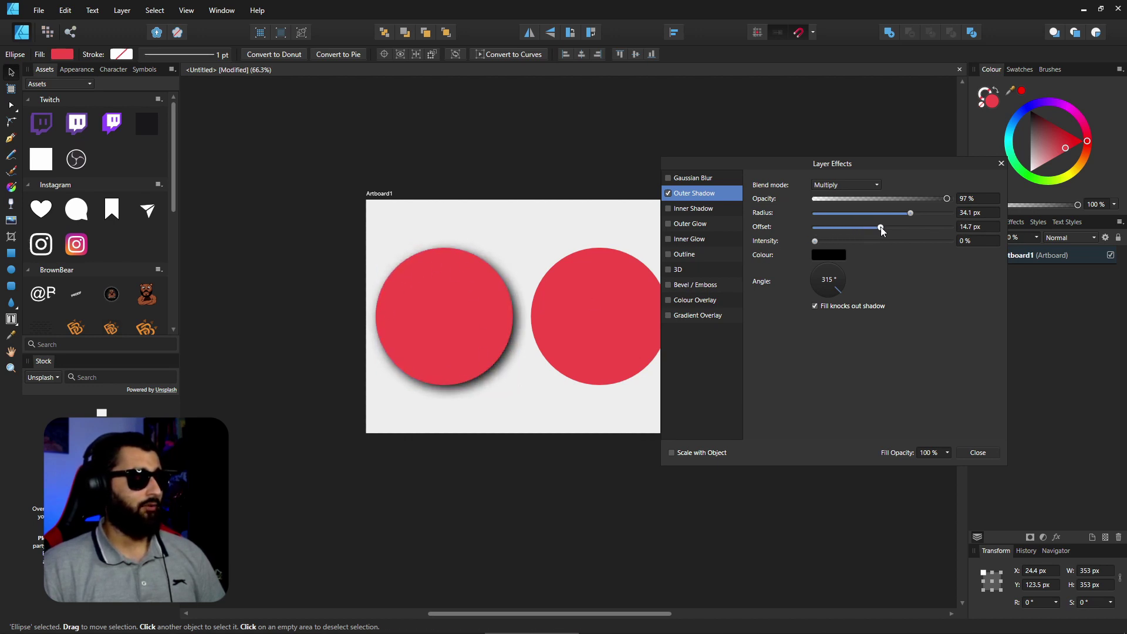
left_click_drag(816, 242, 903, 215)
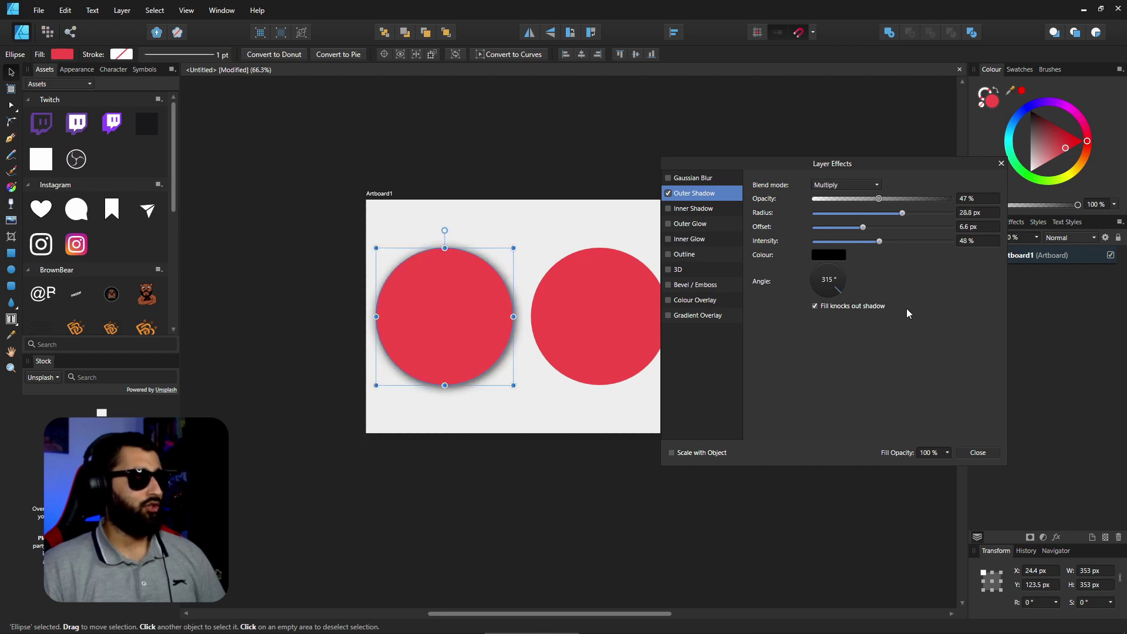
Enable Inner Shadow on the left circle at 74% opacity, 25.7 px radius and 26.5 px offset
left_click(668, 209)
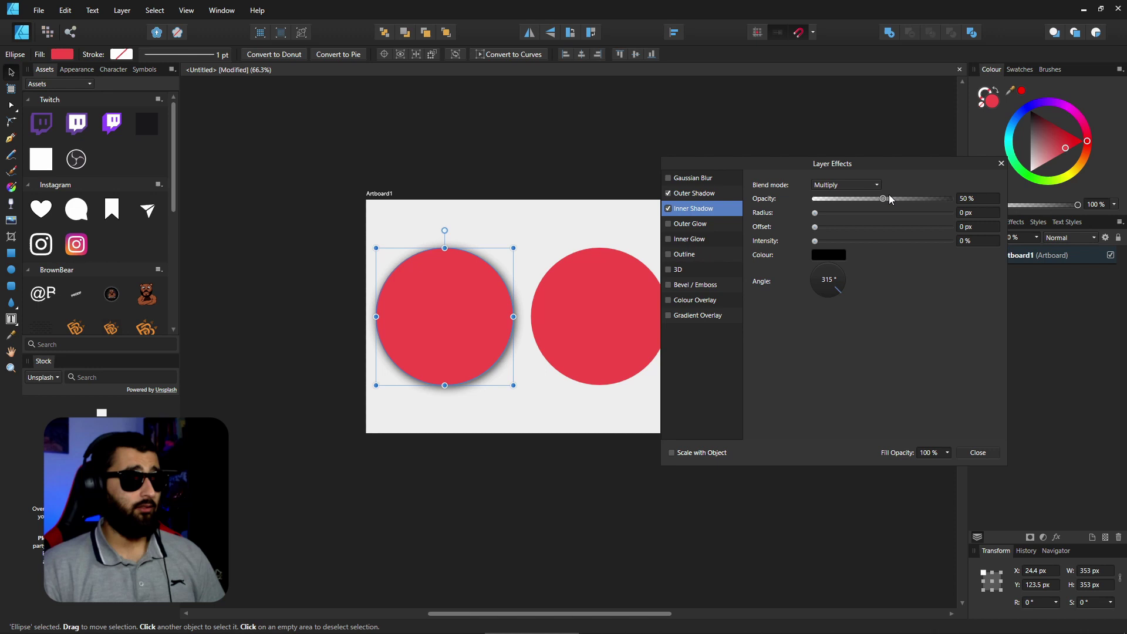
left_click_drag(888, 199, 919, 198)
left_click_drag(815, 213, 898, 216)
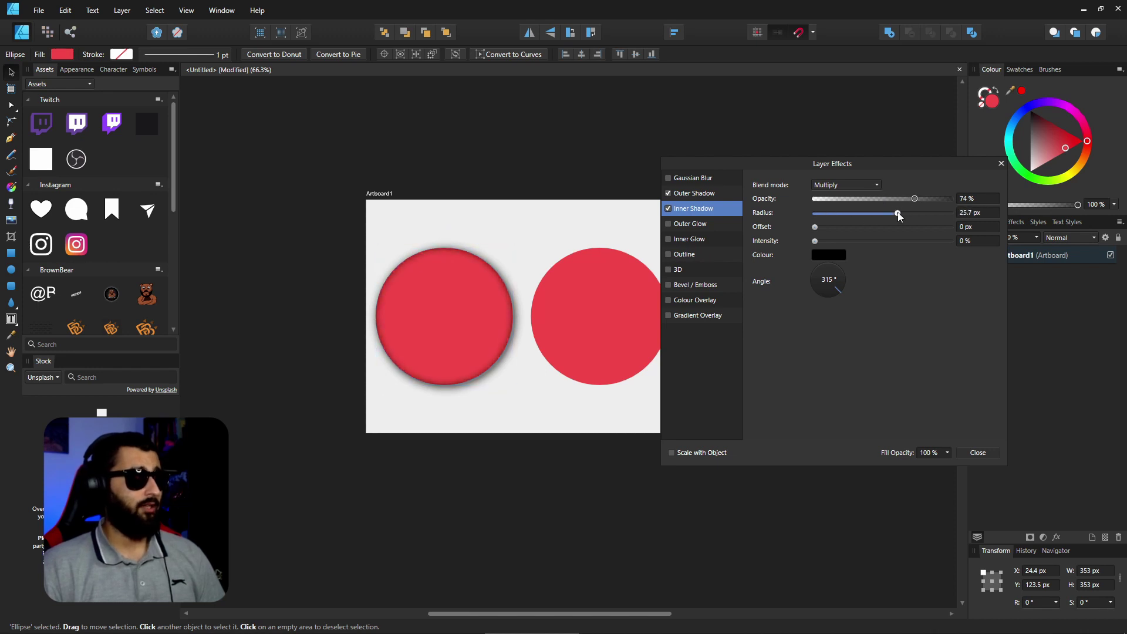
left_click_drag(815, 227, 899, 227)
mouse_move(817, 246)
left_mouse_down()
mouse_move(871, 242)
mouse_move(809, 246)
left_mouse_up()
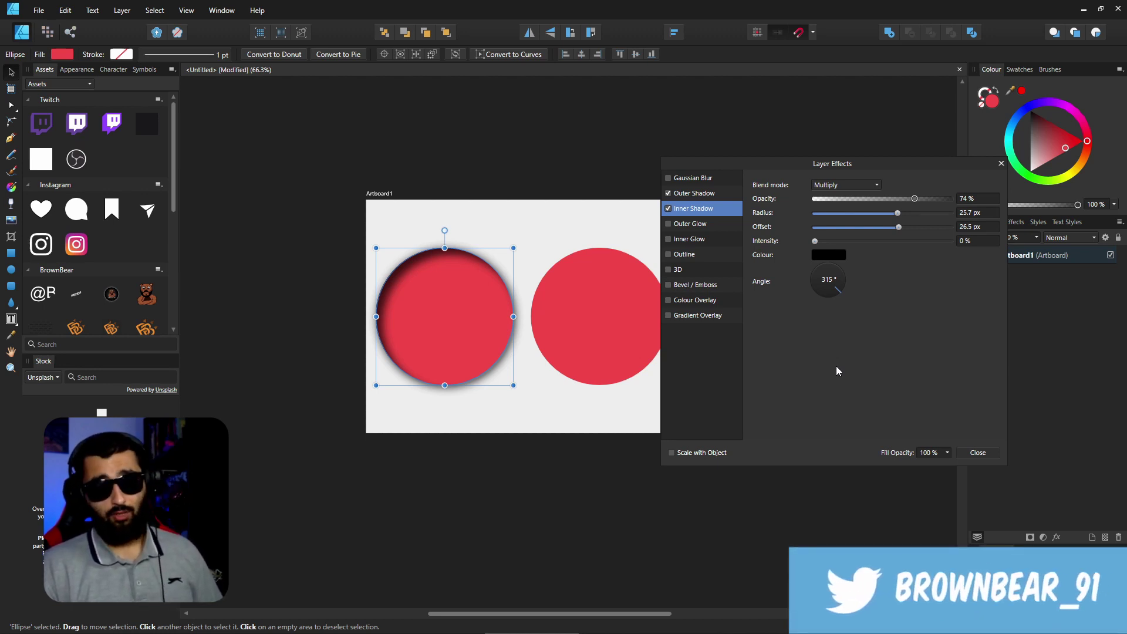
left_click(975, 453)
Select the middle circle and set the Pixel Persona Paint Brush to 47% flow, 25% opacity
left_click(631, 299)
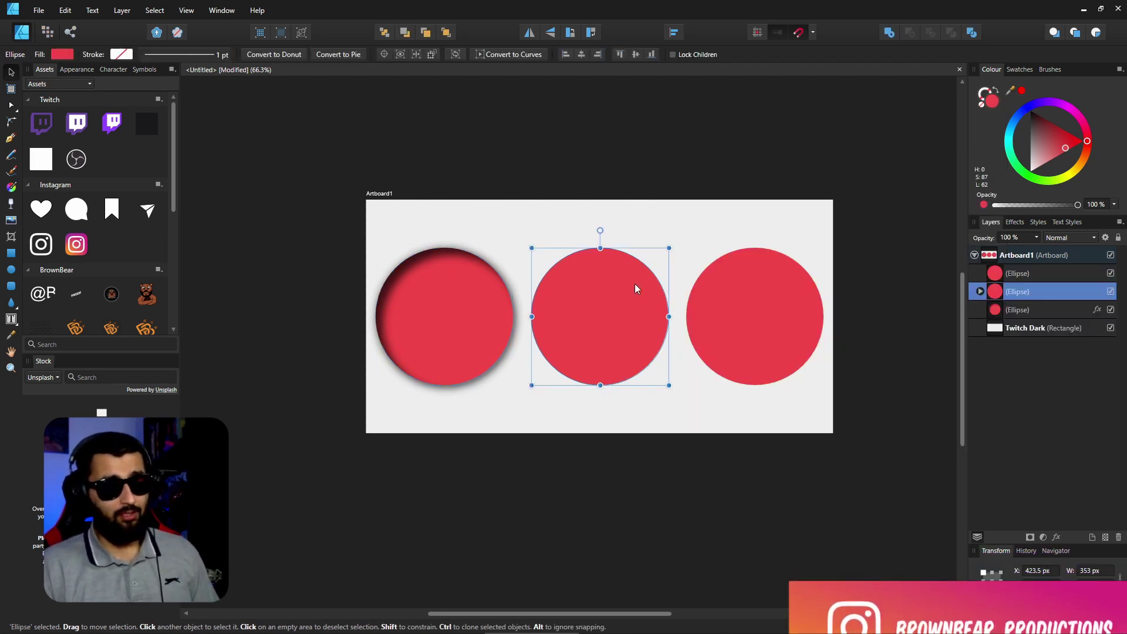
left_click(48, 32)
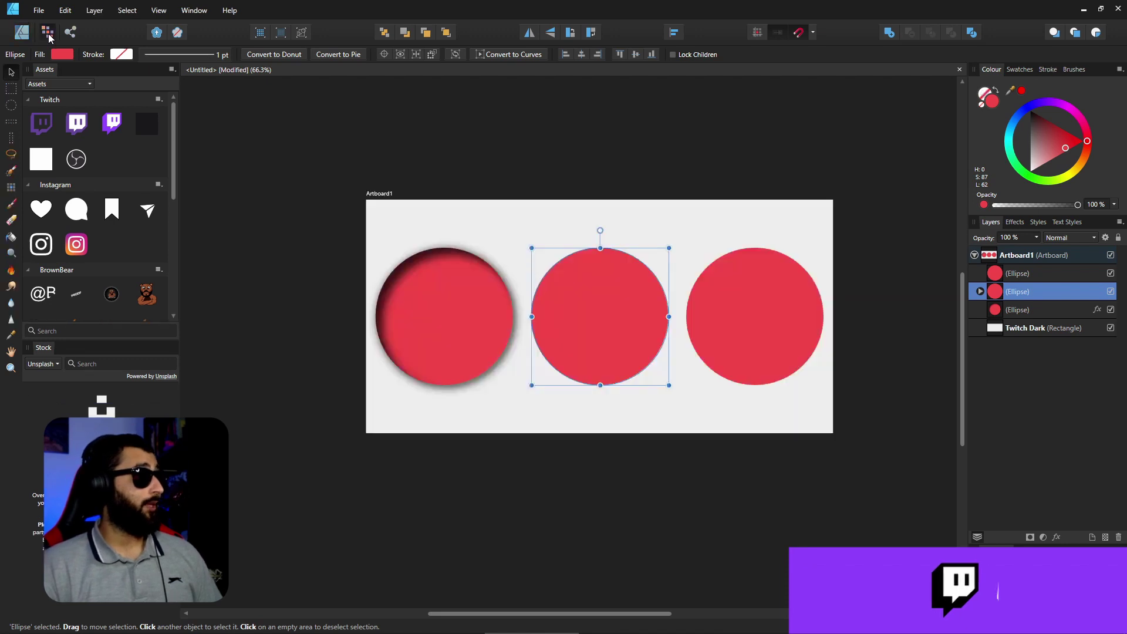
left_click(11, 205)
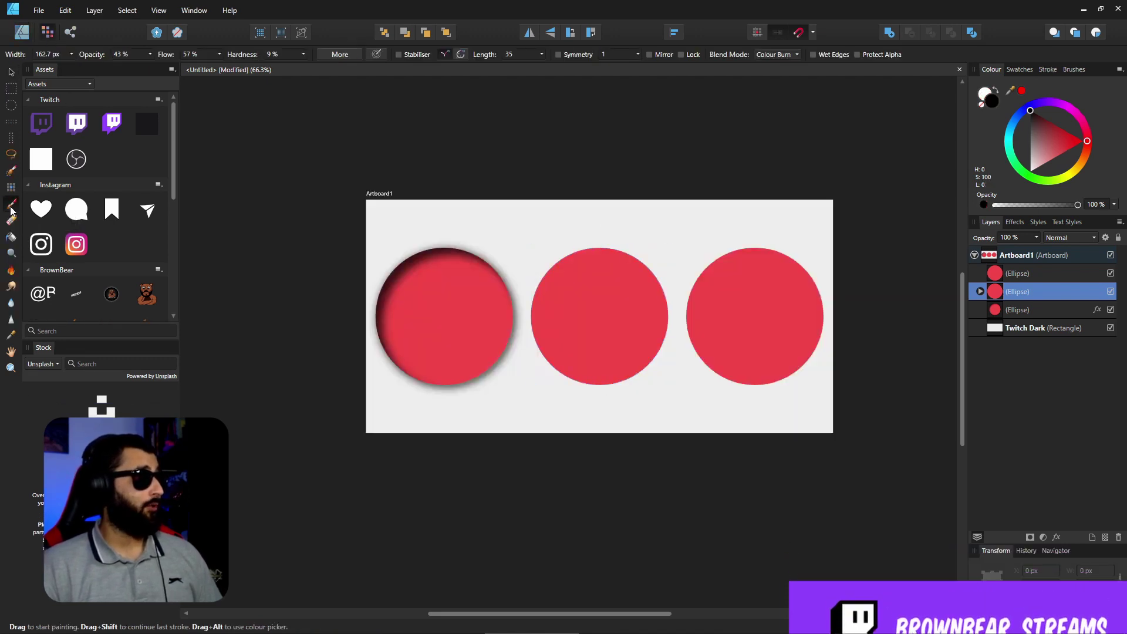
left_click(219, 54)
left_click_drag(221, 68, 214, 65)
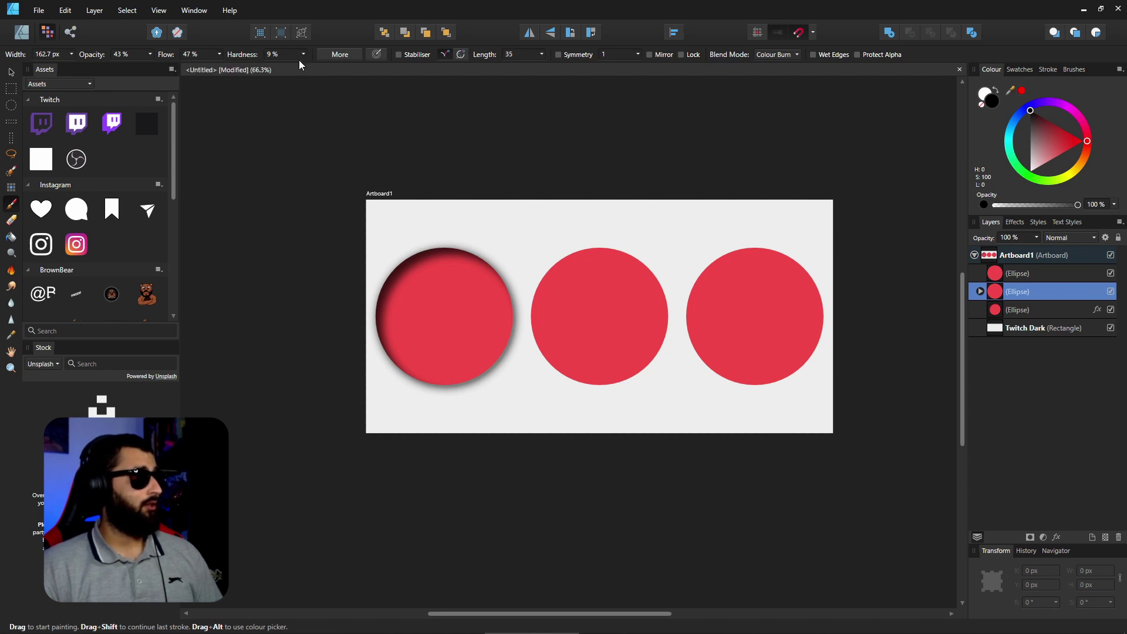
left_click(304, 54)
left_click(151, 55)
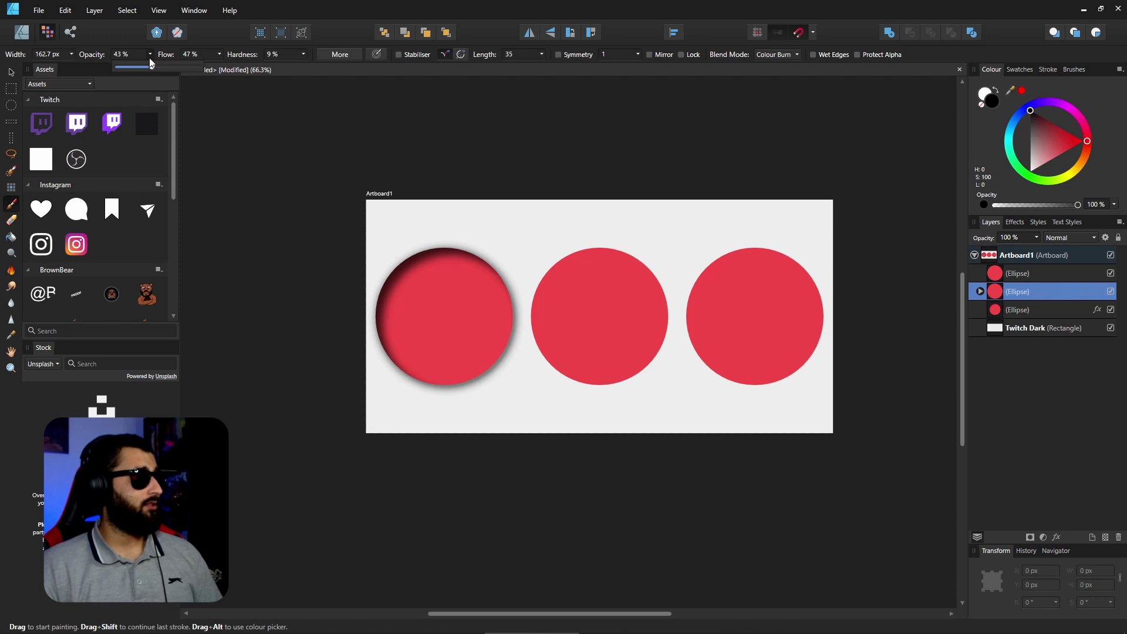
left_click_drag(149, 68, 139, 65)
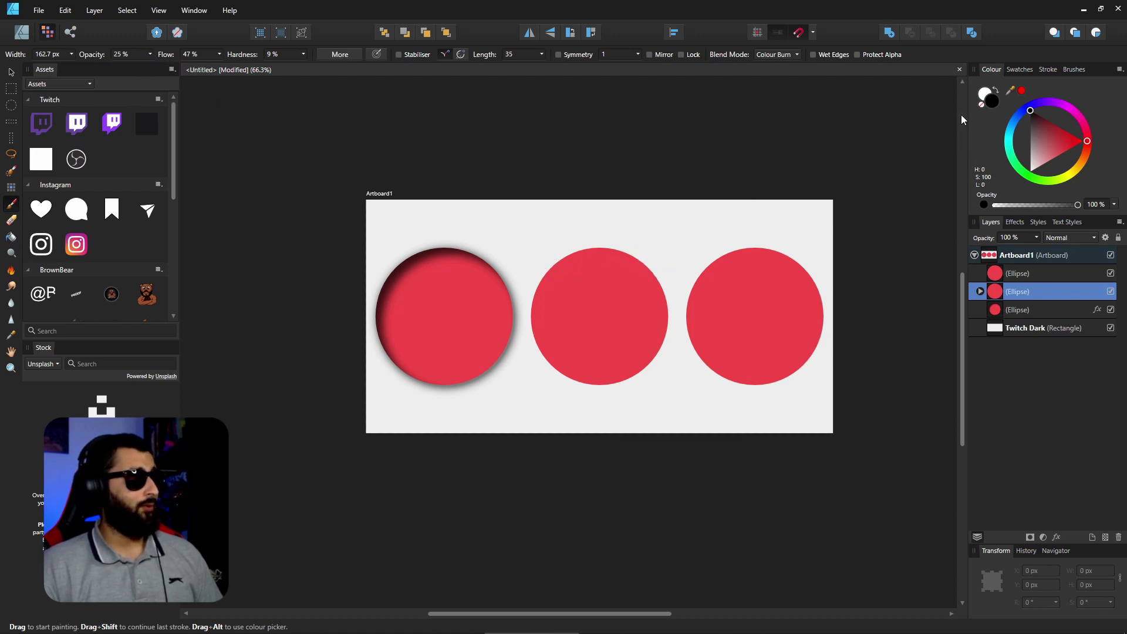
Burn dark shading on the middle circle's upper left, then brush white onto its lower right
mouse_move(630, 255)
left_mouse_down()
mouse_move(563, 250)
mouse_move(537, 270)
mouse_move(522, 301)
mouse_move(526, 350)
mouse_move(555, 272)
mouse_move(641, 269)
mouse_move(580, 267)
mouse_move(549, 298)
mouse_move(540, 333)
mouse_move(573, 262)
mouse_move(637, 262)
mouse_move(574, 260)
mouse_move(551, 276)
mouse_move(625, 262)
mouse_move(659, 281)
mouse_move(592, 257)
mouse_move(546, 281)
mouse_move(532, 322)
mouse_move(541, 371)
mouse_move(527, 328)
mouse_move(552, 280)
mouse_move(605, 263)
mouse_move(562, 293)
mouse_move(551, 371)
mouse_move(562, 284)
mouse_move(635, 269)
mouse_move(558, 280)
mouse_move(523, 345)
left_mouse_up()
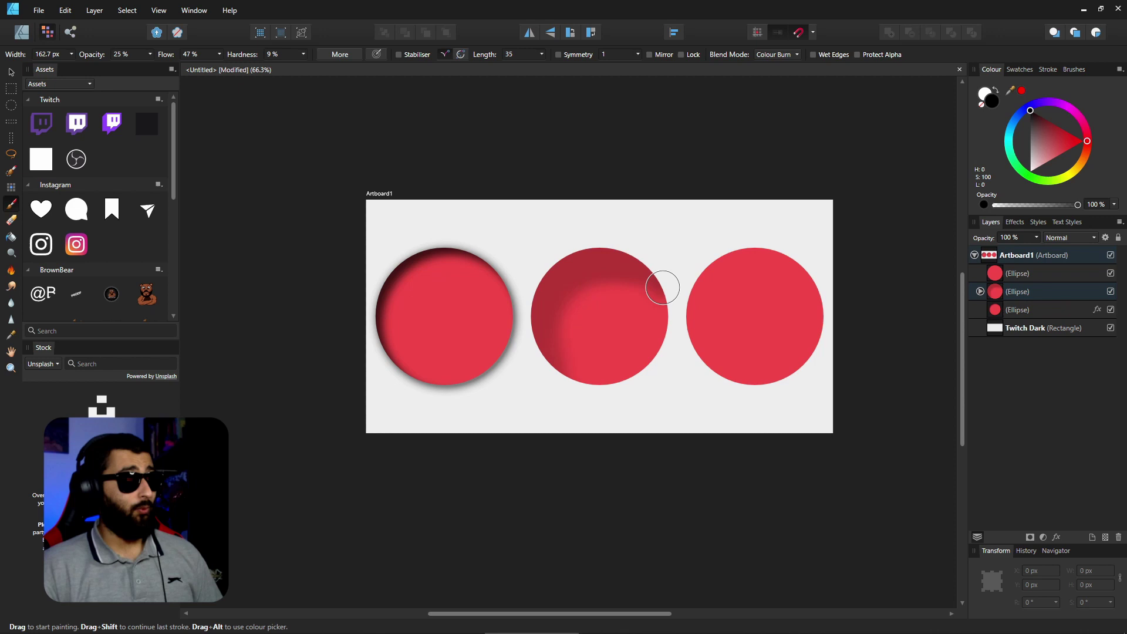
left_click(995, 91)
left_click(982, 104)
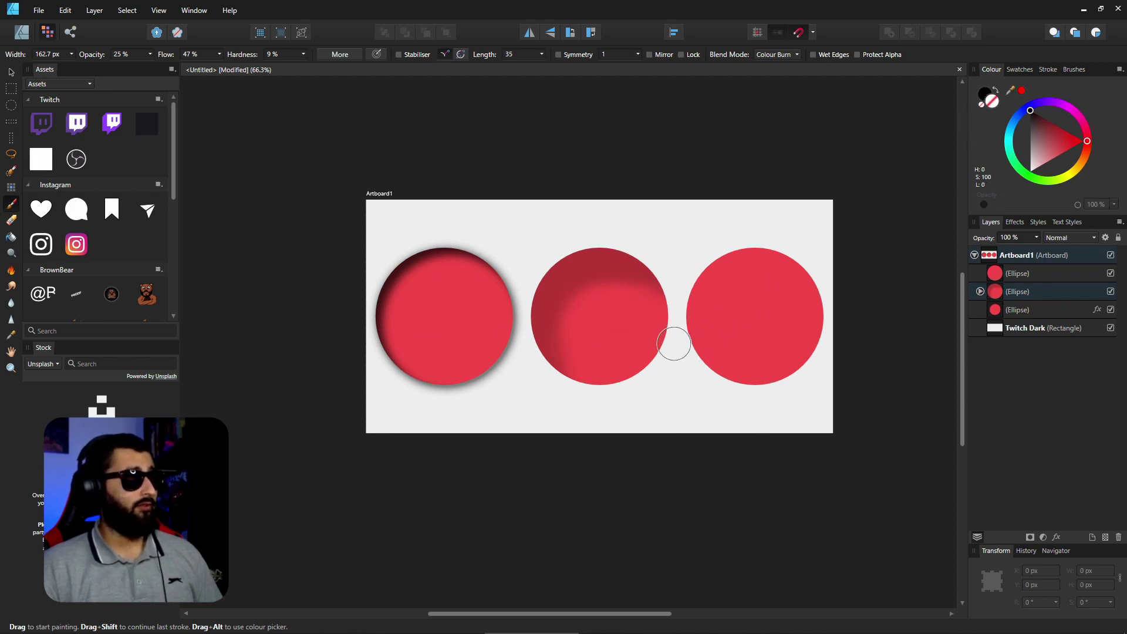
left_click(1030, 172)
mouse_move(613, 314)
left_mouse_down()
mouse_move(548, 317)
mouse_move(647, 317)
mouse_move(621, 370)
mouse_move(634, 371)
mouse_move(636, 361)
mouse_move(610, 374)
mouse_move(652, 326)
mouse_move(574, 378)
mouse_move(651, 335)
left_mouse_up()
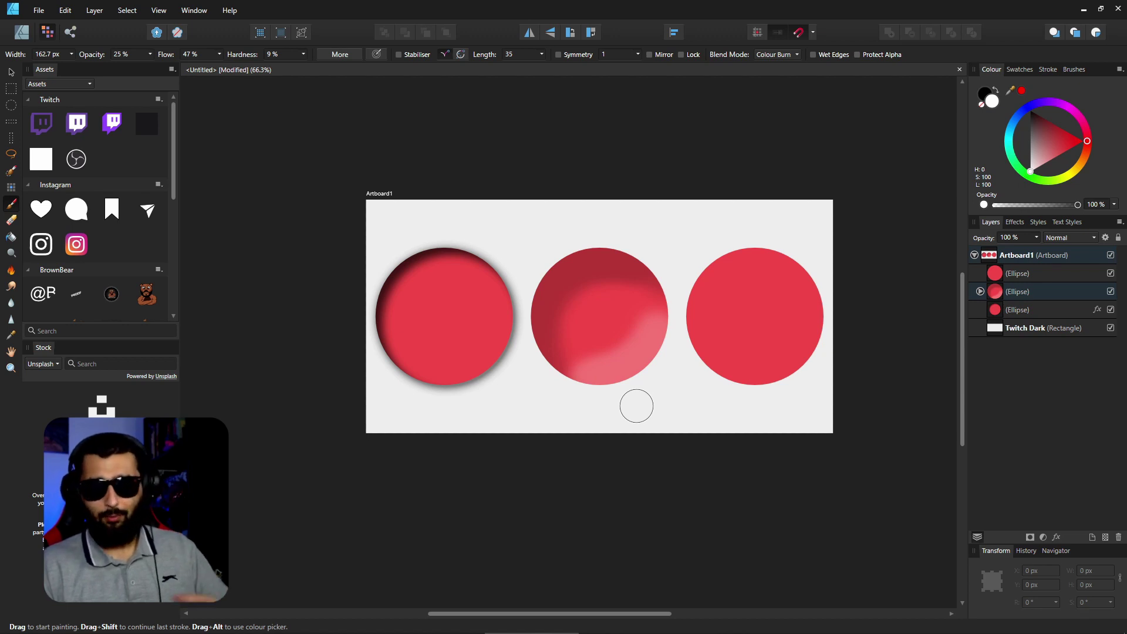
mouse_move(632, 403)
left_mouse_down()
mouse_move(658, 348)
mouse_move(632, 345)
left_mouse_up()
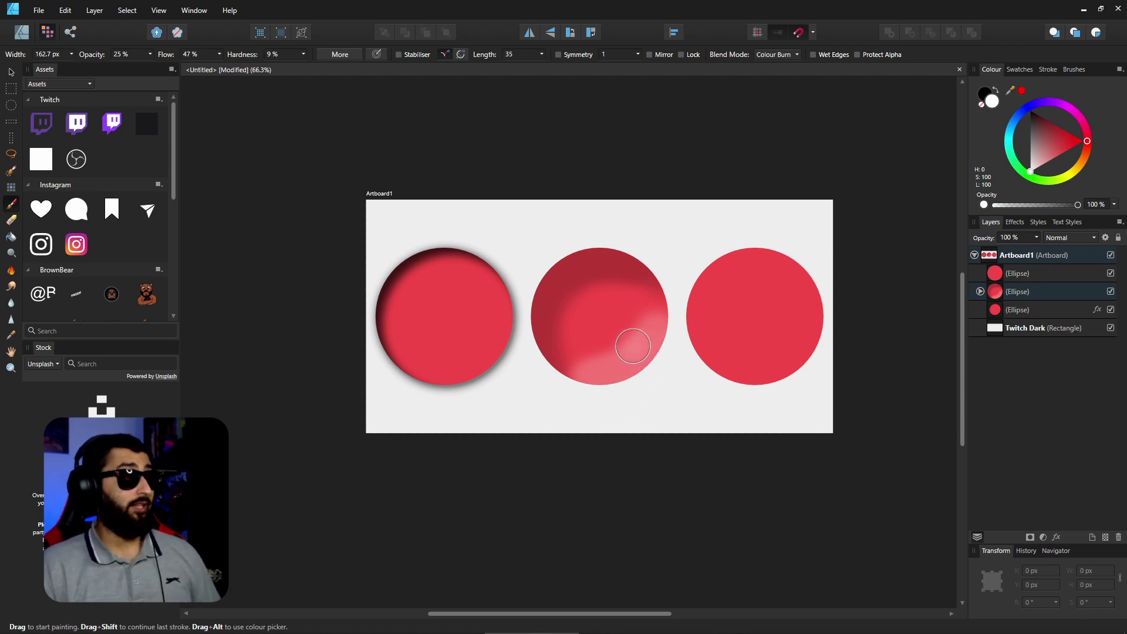
key("v")
left_click(725, 307)
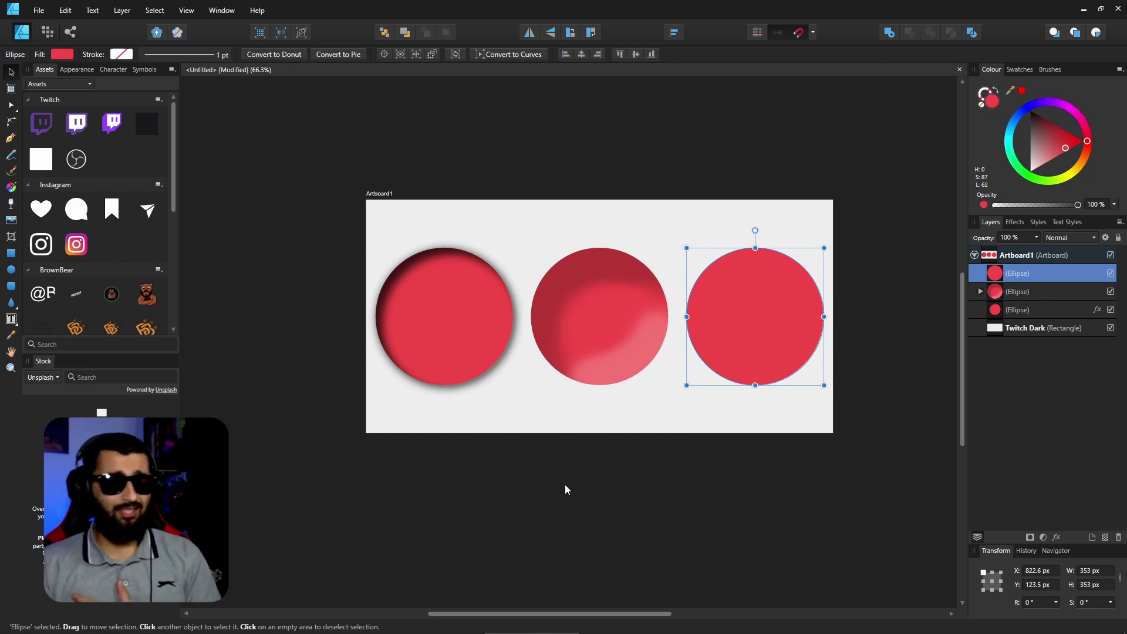
Draw a closed pen shape covering the right circle's upper-left area
left_click(14, 141)
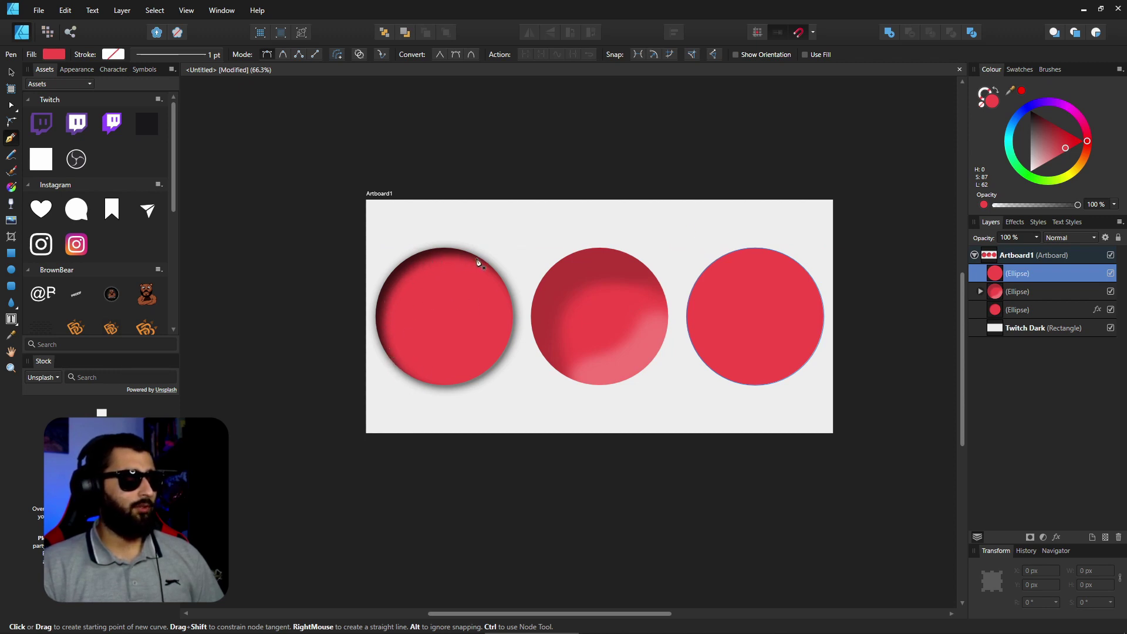
left_click(686, 365)
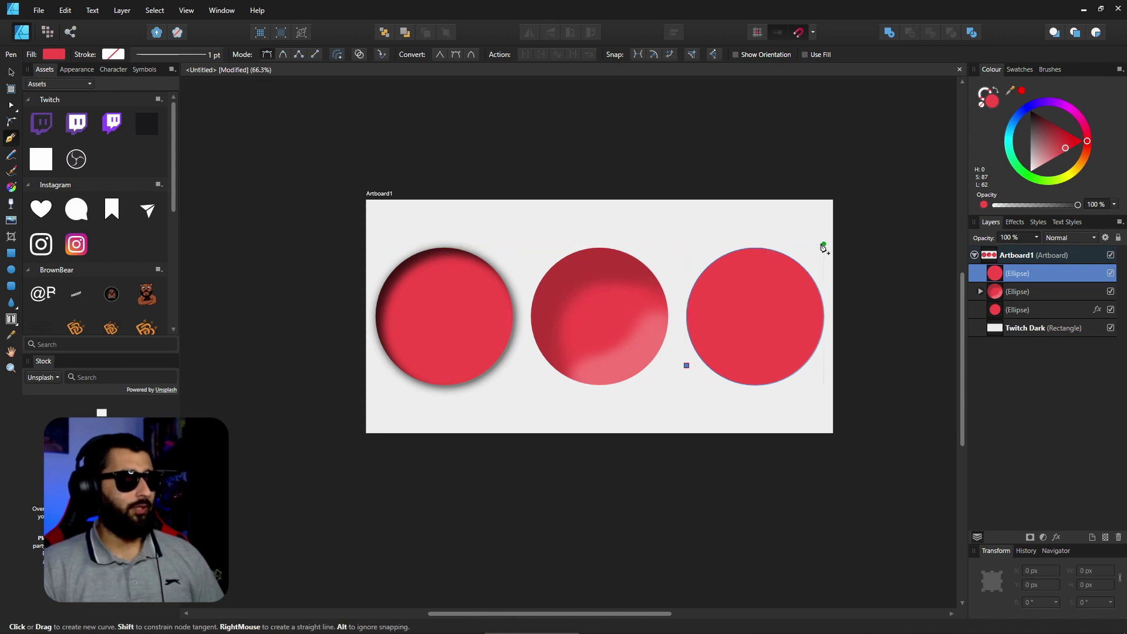
left_click_drag(815, 241, 916, 236)
left_click(785, 243)
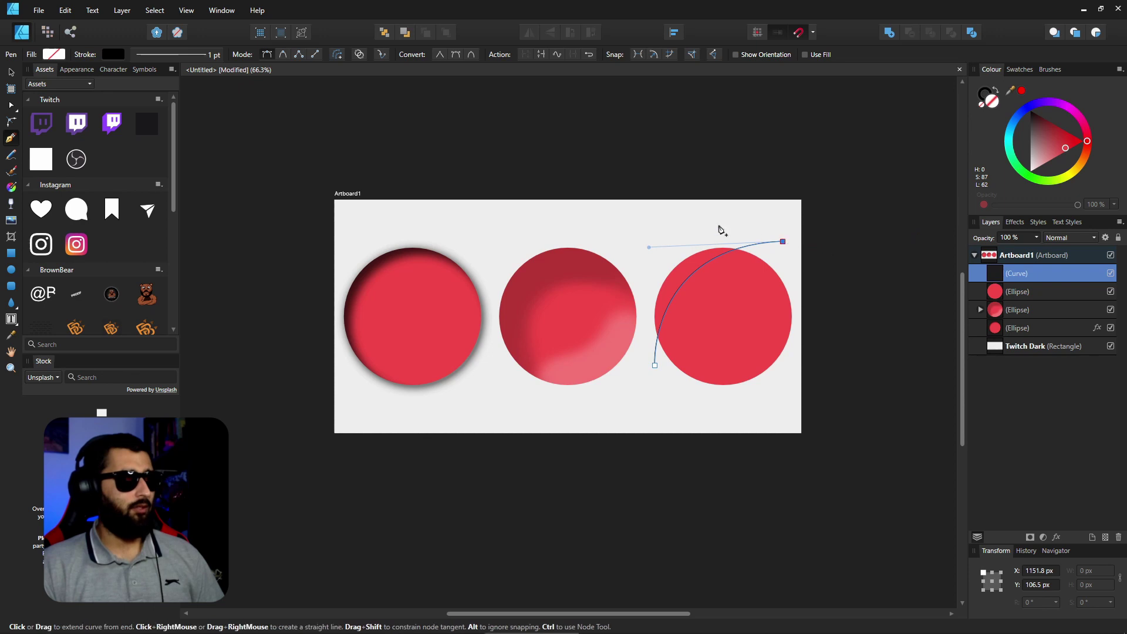
left_click(689, 219)
left_click(605, 218)
left_click(655, 368)
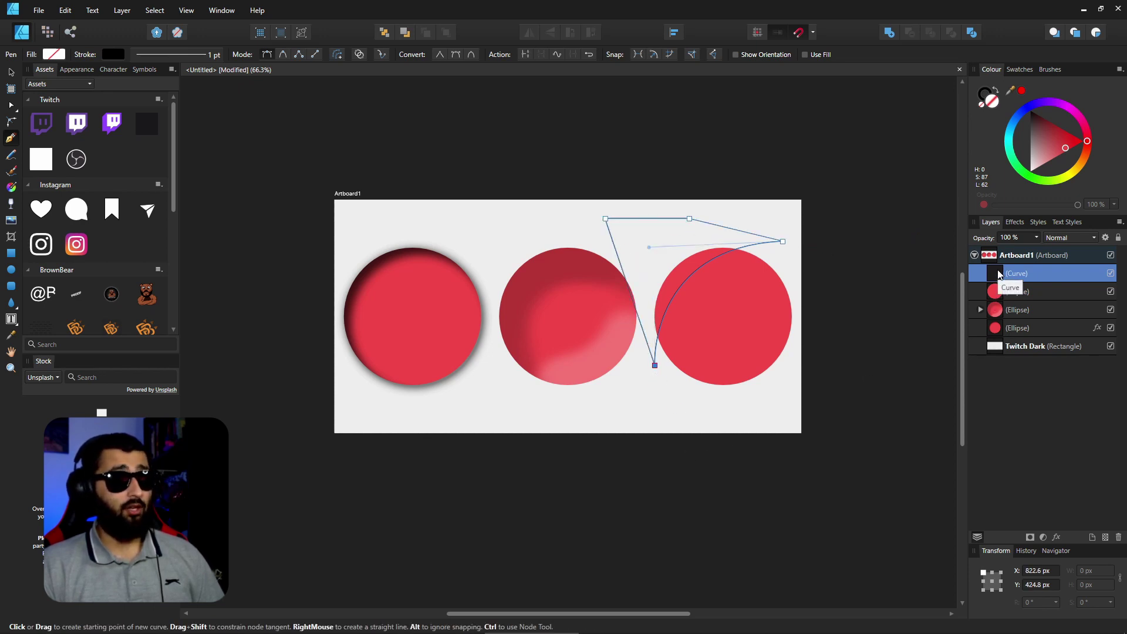
Clip the new shape inside the right circle and fill it black
left_click_drag(1009, 287, 1014, 292)
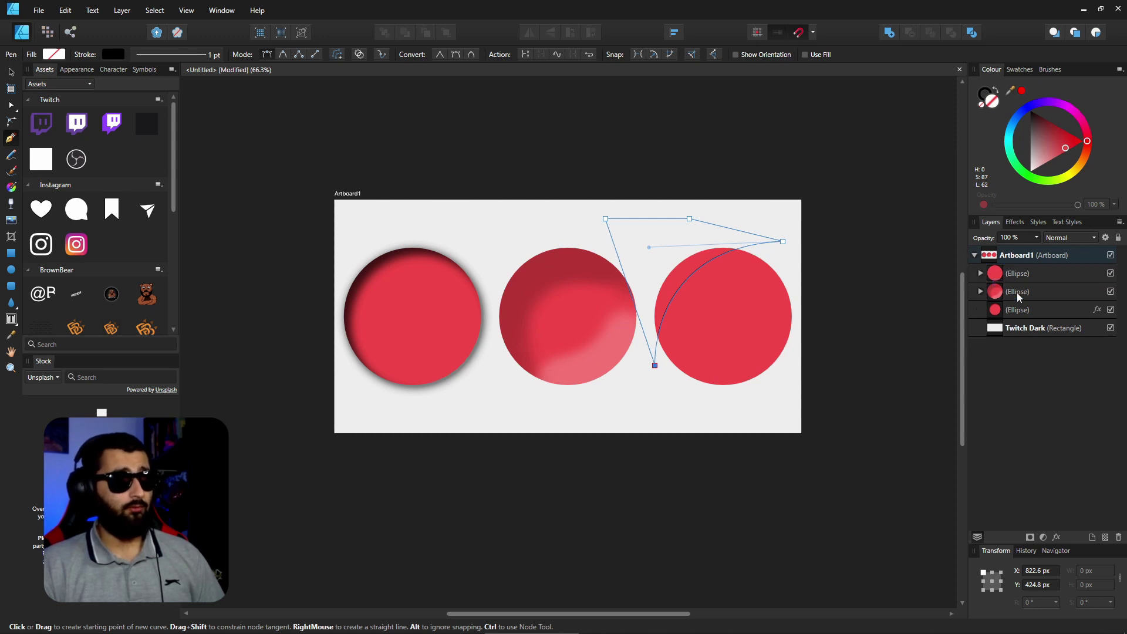
left_click(996, 91)
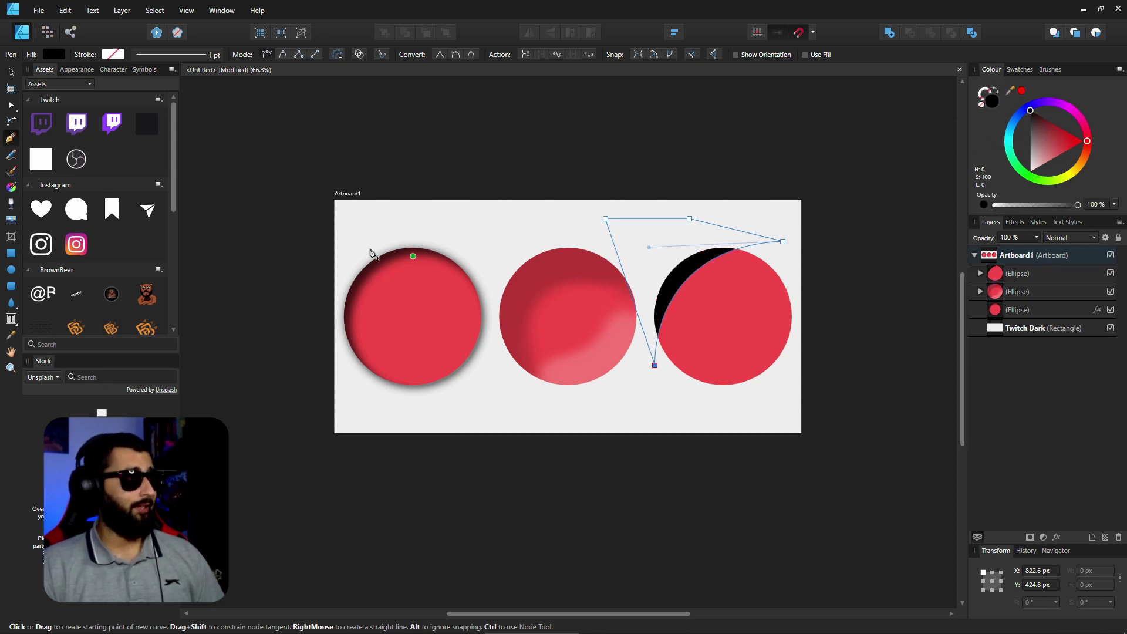
left_click(11, 71)
left_click(824, 203)
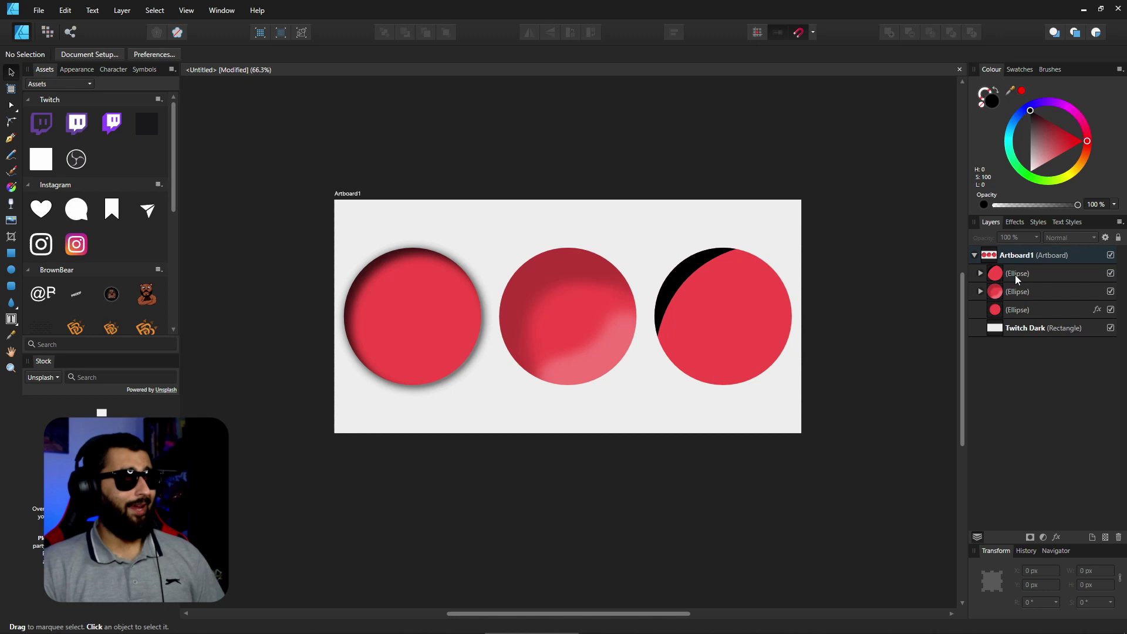
Apply a 52.4 px Gaussian Blur to the clipped black curve and nudge it up-left
left_click(980, 274)
left_click(1006, 291)
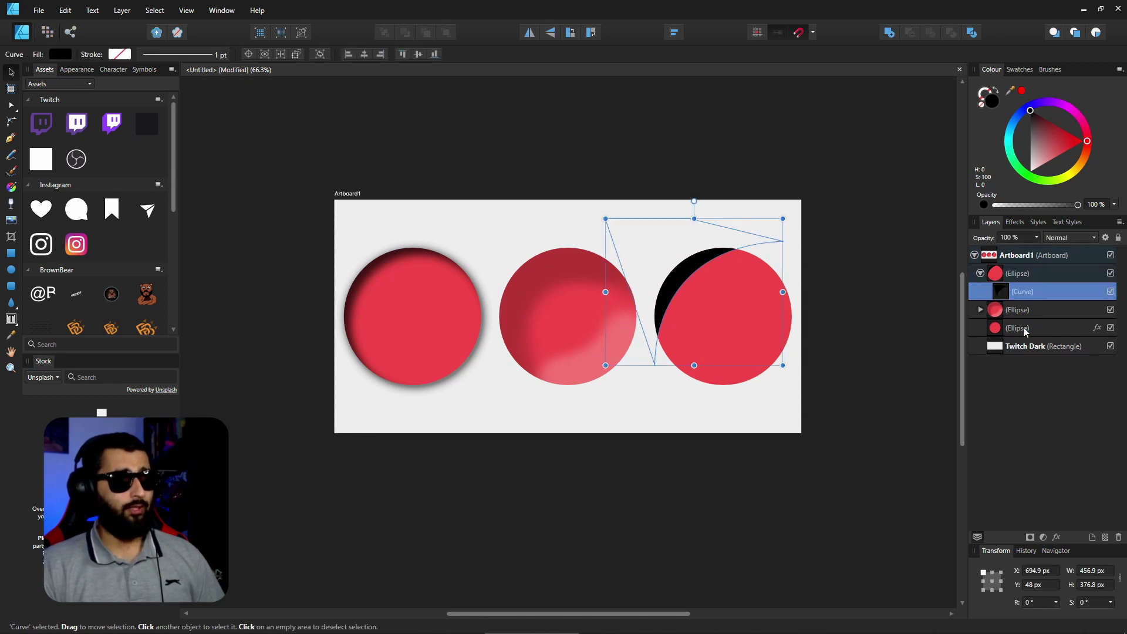
left_click(1057, 537)
left_click_drag(773, 168, 1005, 94)
left_click(823, 181)
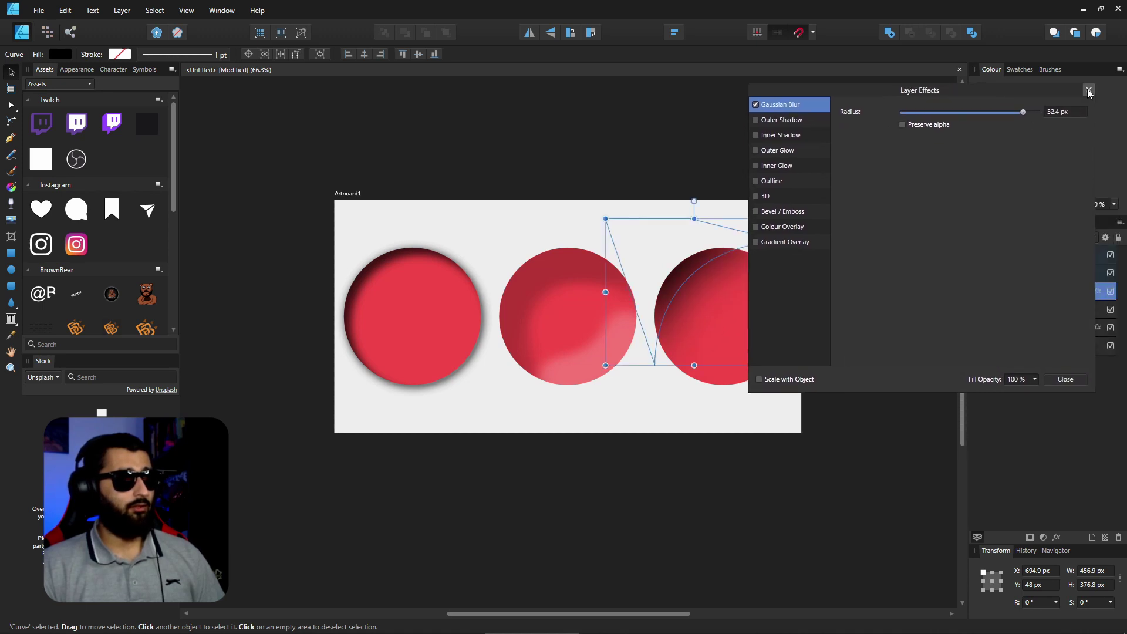
left_click(1089, 91)
left_click_drag(670, 250, 657, 242)
left_click(535, 280)
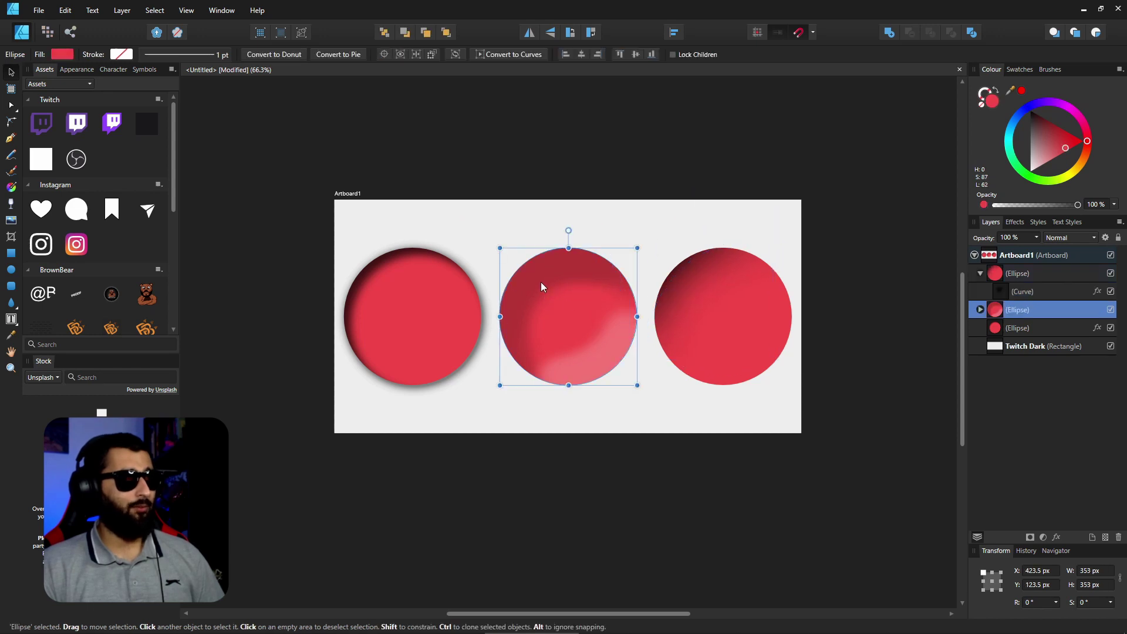
Move the middle circle's painted pixel shading up and to the left
left_click(980, 309)
left_click(1003, 328)
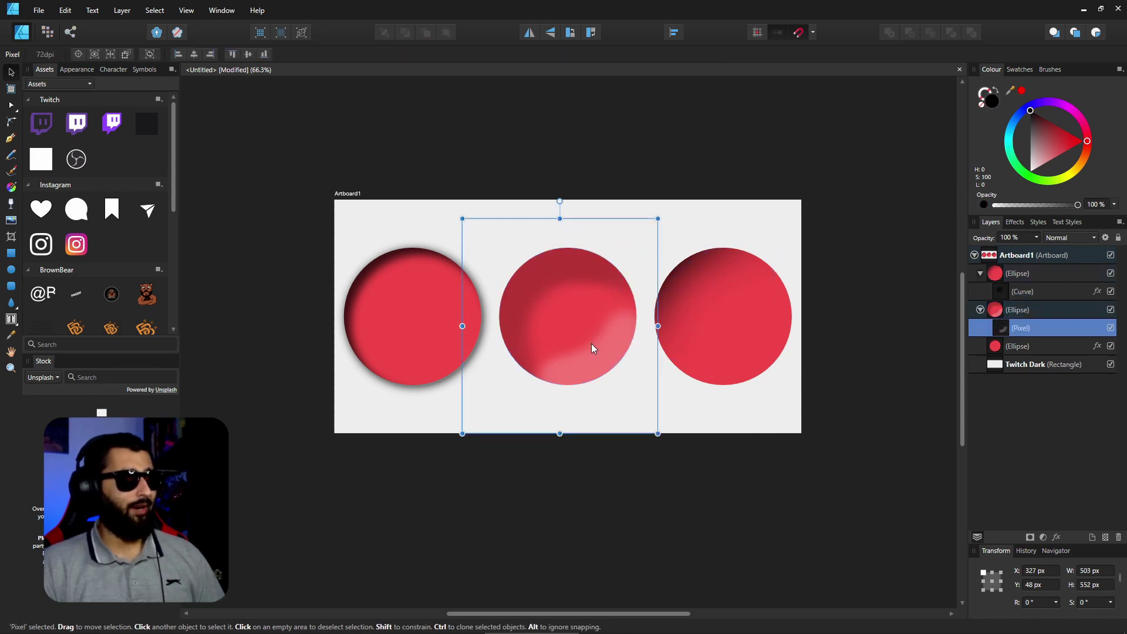
mouse_move(592, 345)
left_mouse_down()
mouse_move(599, 334)
mouse_move(584, 329)
left_mouse_up()
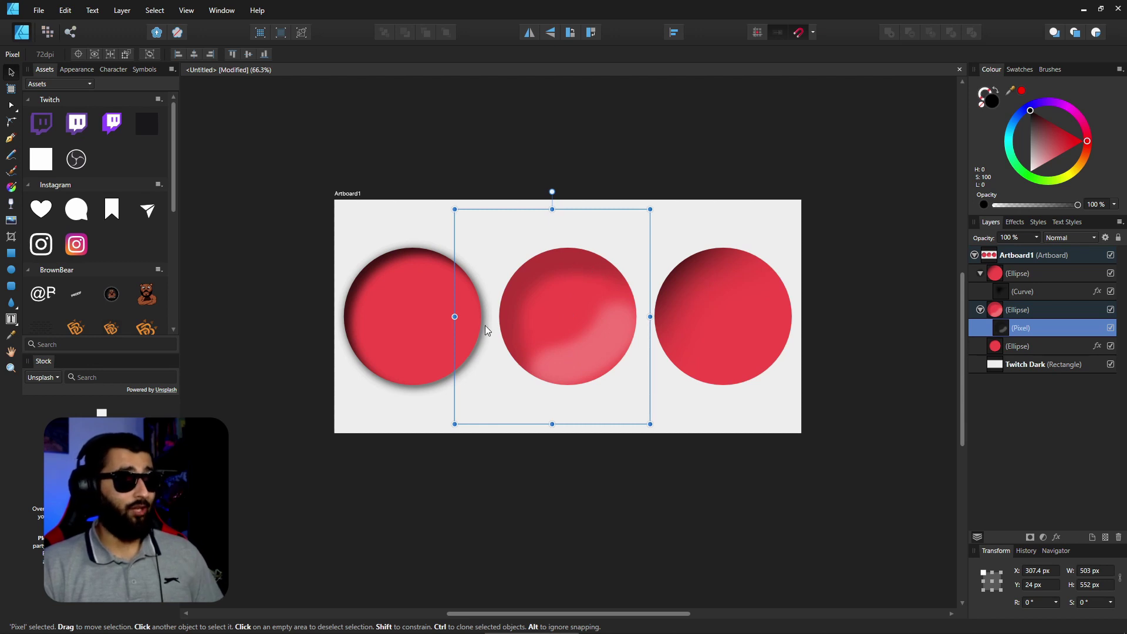
Change the left circle's outer shadow to a 32.6 px offset at 225°
left_click(417, 316)
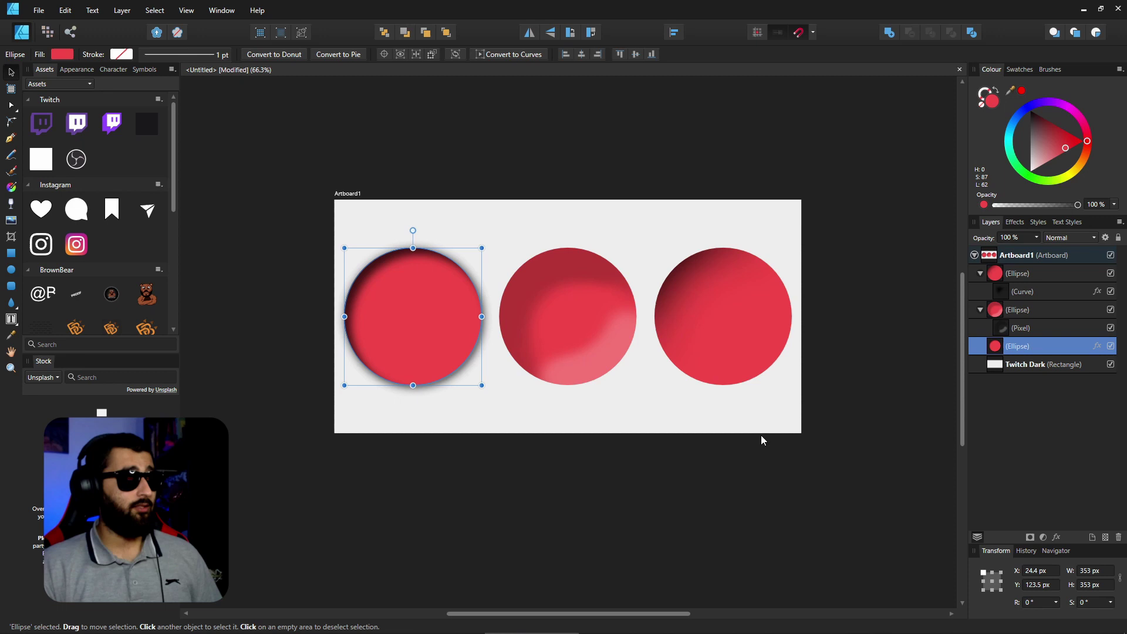
left_click(1056, 538)
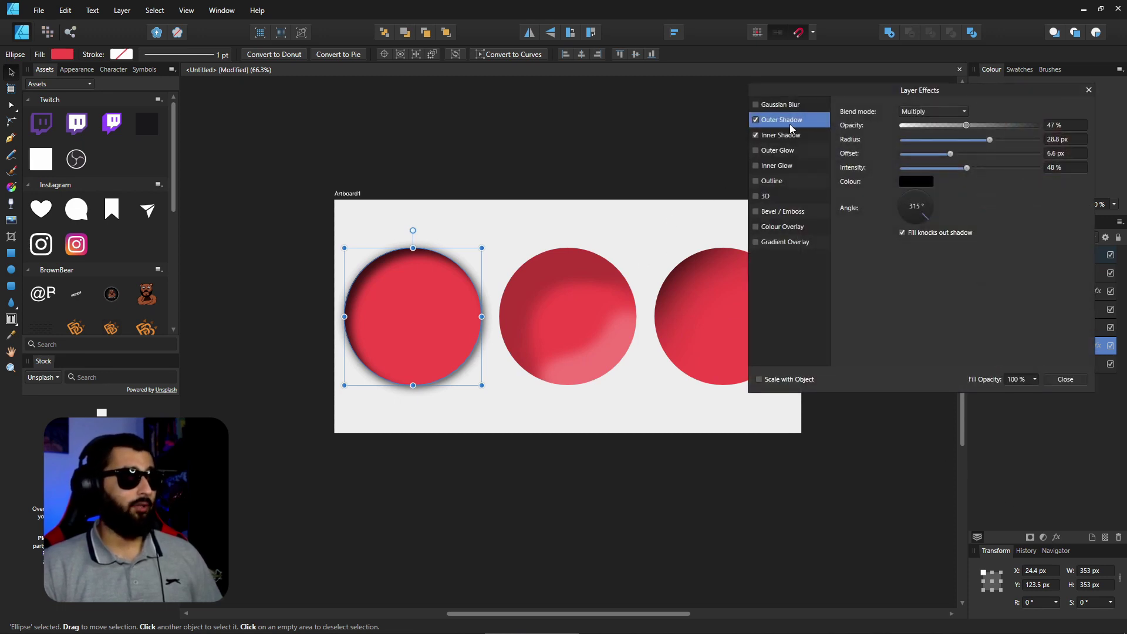
left_click_drag(958, 154, 1011, 149)
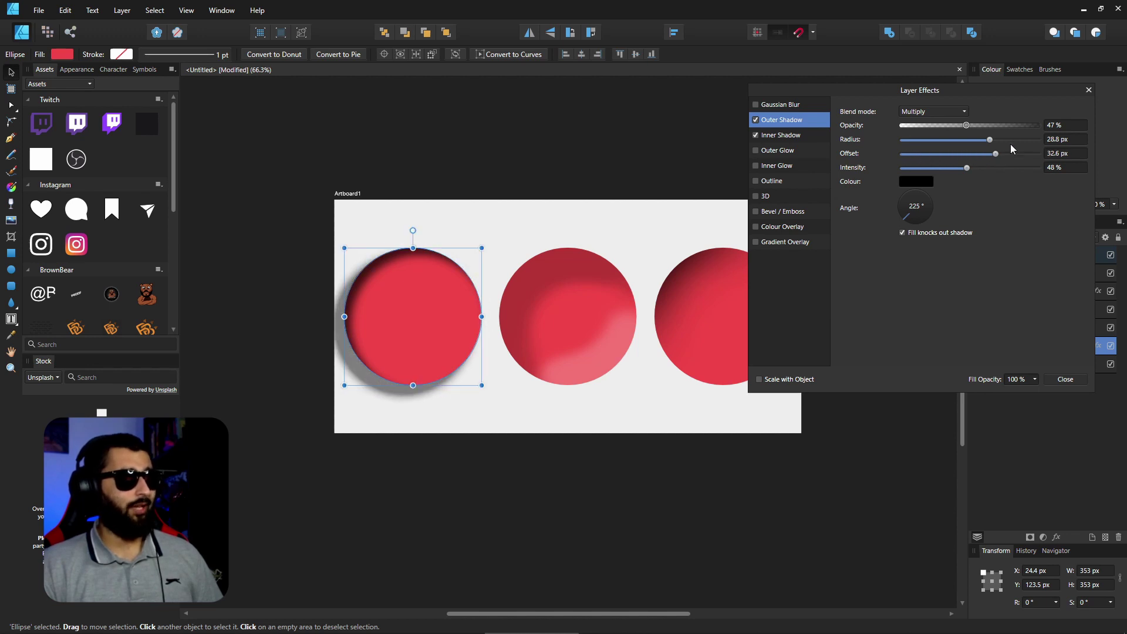
left_click(1088, 90)
Rotate the blurred black curve inside the right circle to -60° to shade its top edge
key("alt+bracketright")
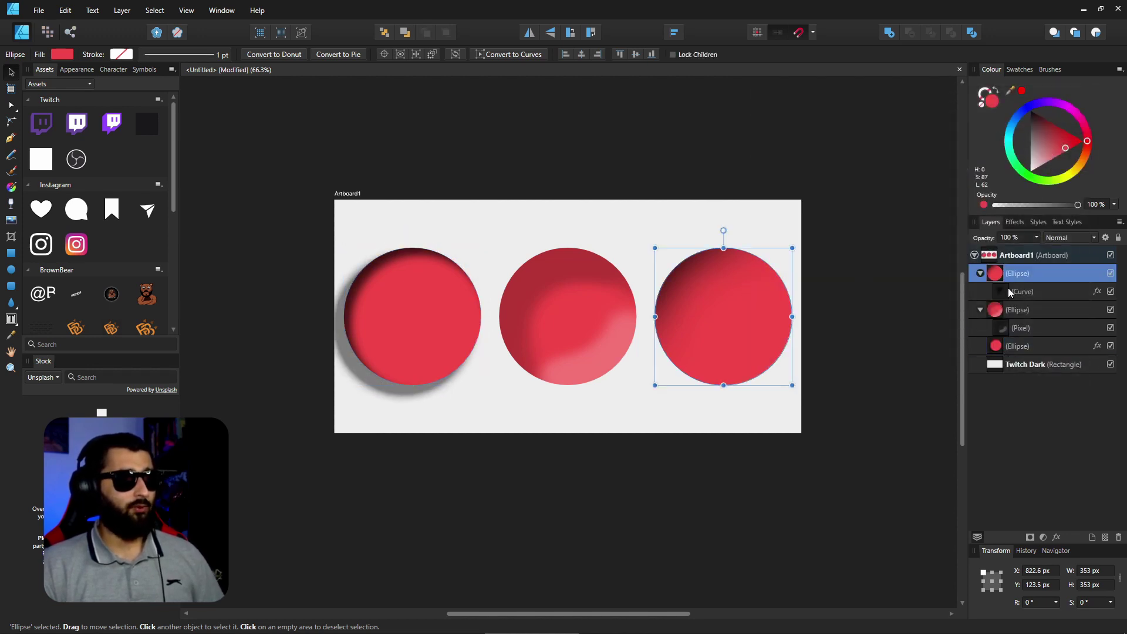
left_click(1021, 292)
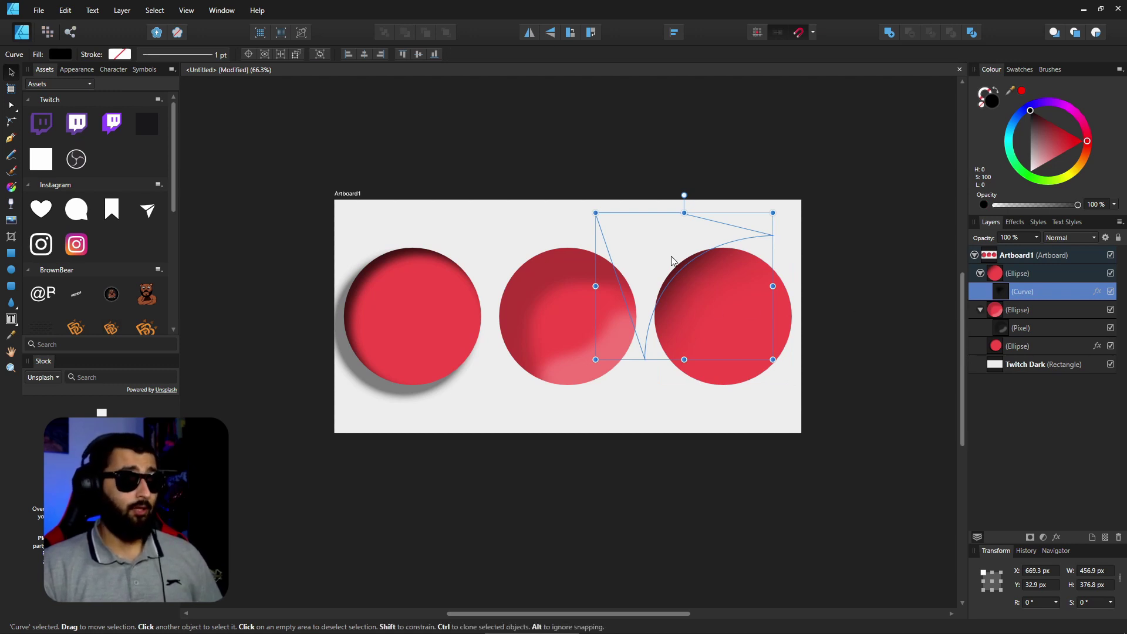
left_click_drag(675, 239, 674, 235)
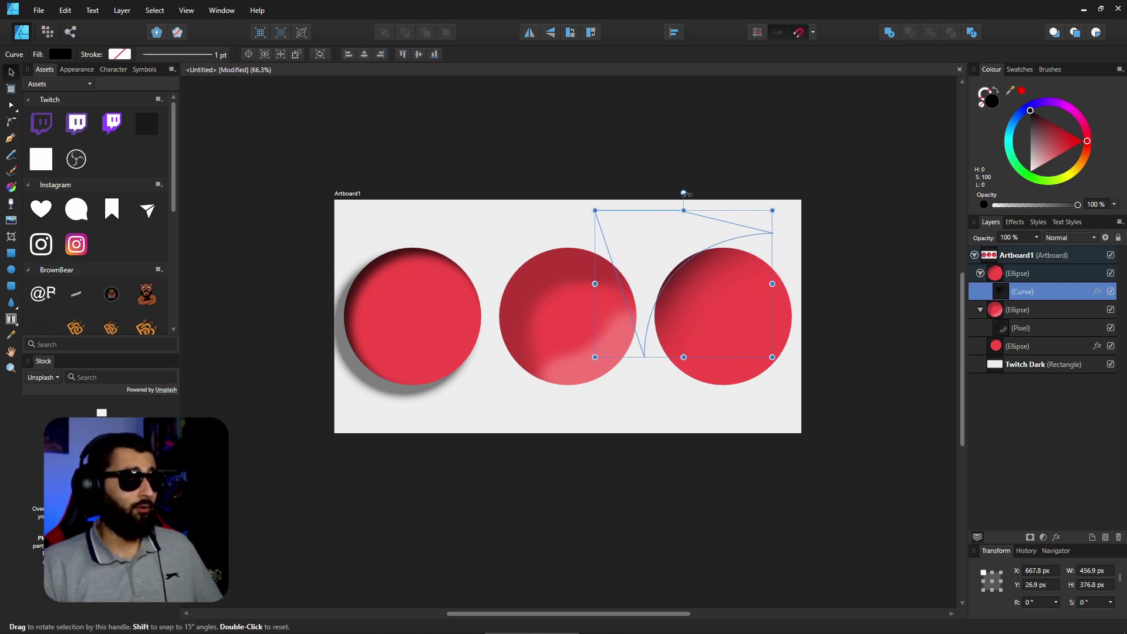
left_click_drag(684, 193, 763, 241)
left_click(876, 284)
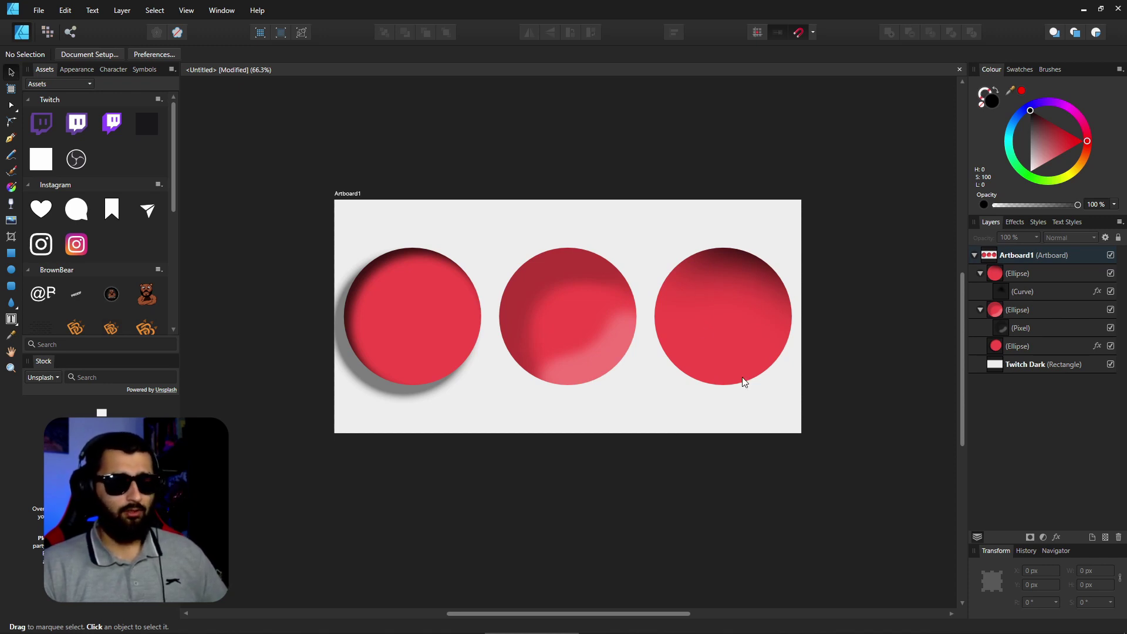
Draw a second closed pen shape around the right circle's lower part
left_click(10, 136)
left_click(646, 301)
left_click_drag(791, 373, 891, 353)
left_click(754, 416)
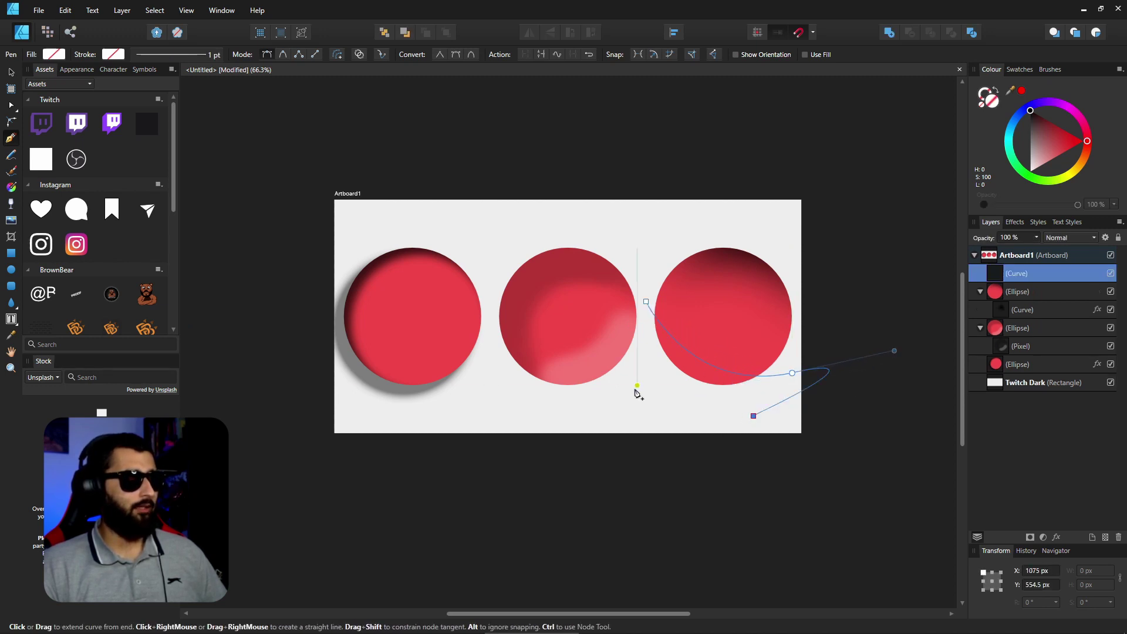
left_click(637, 386)
left_click(645, 301)
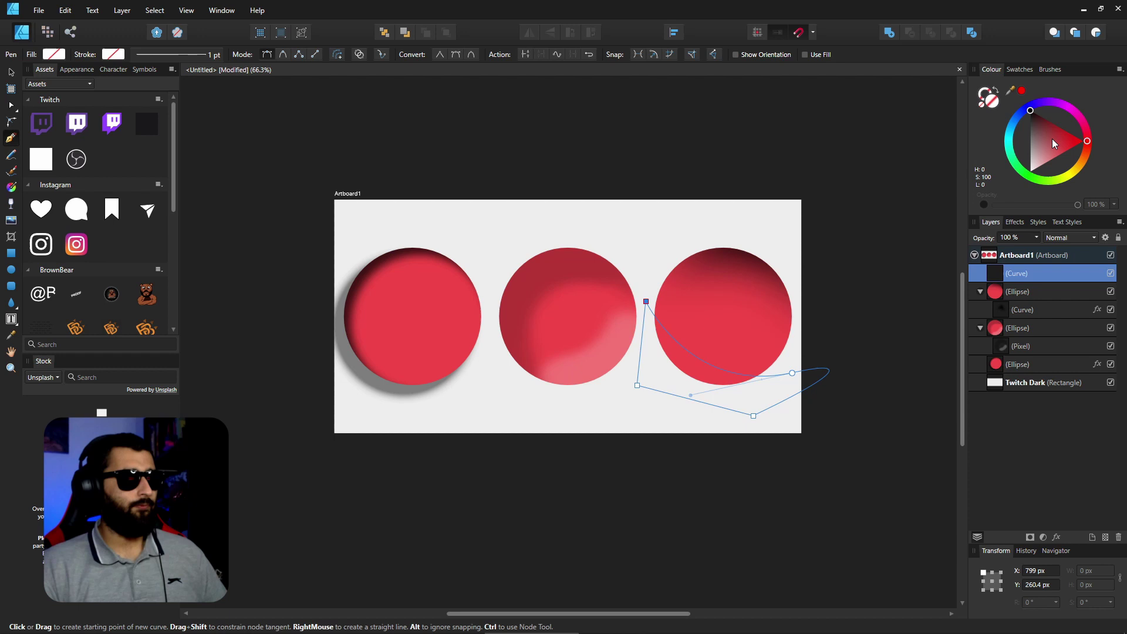
Fill the new shape with the circle's sampled red, lightened to pink
left_click_drag(1051, 143, 1005, 191)
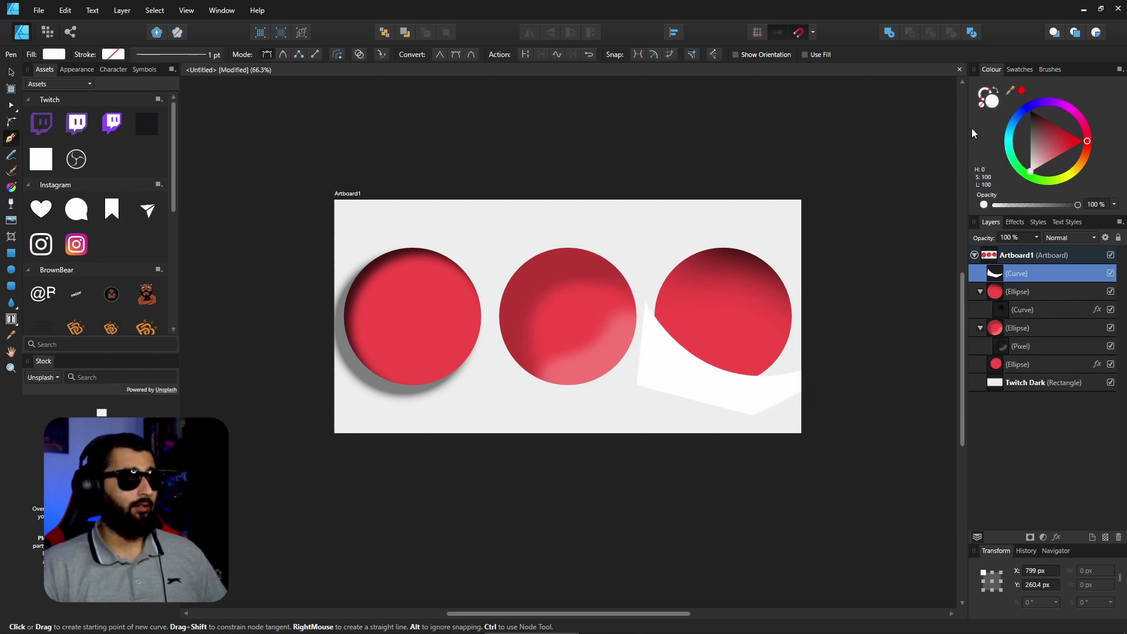
left_click_drag(1010, 90, 699, 330)
left_click(1022, 90)
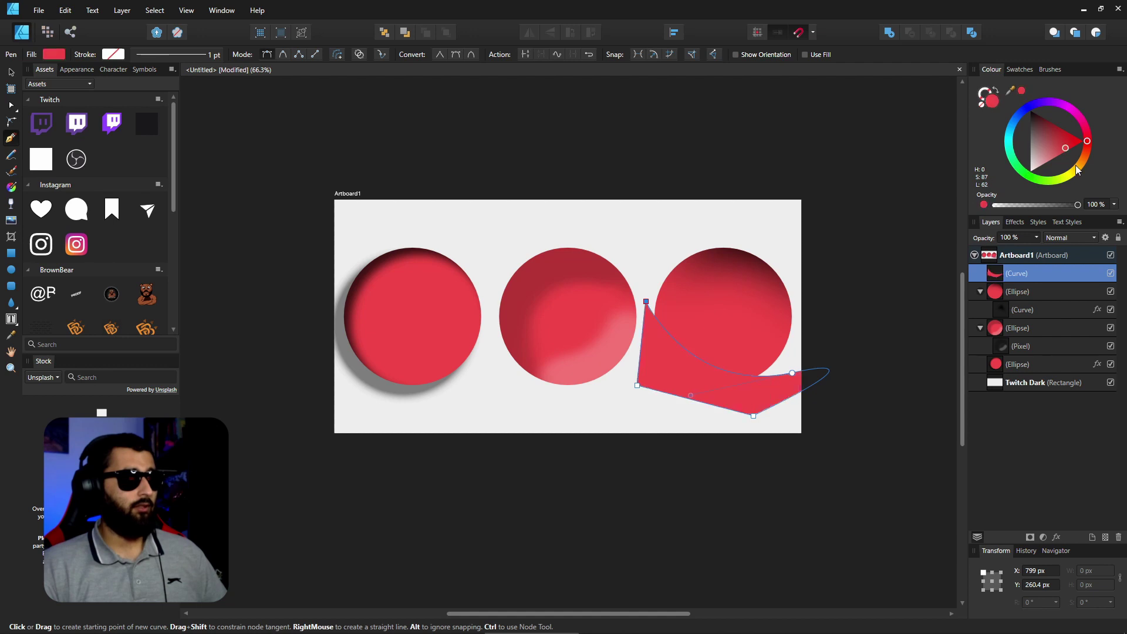
mouse_move(1065, 147)
left_mouse_down()
mouse_move(1055, 154)
mouse_move(1087, 146)
left_mouse_up()
left_click(1087, 141)
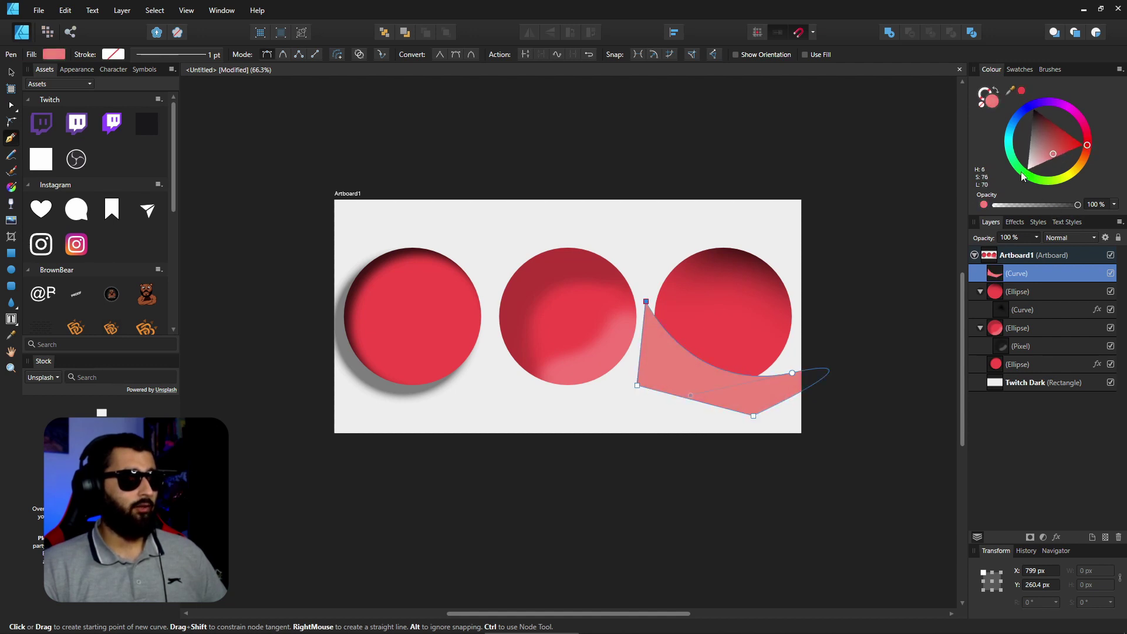
Clip the pink shape inside the right circle and blur it 35.2 px into a highlight
left_click_drag(1033, 274, 995, 298)
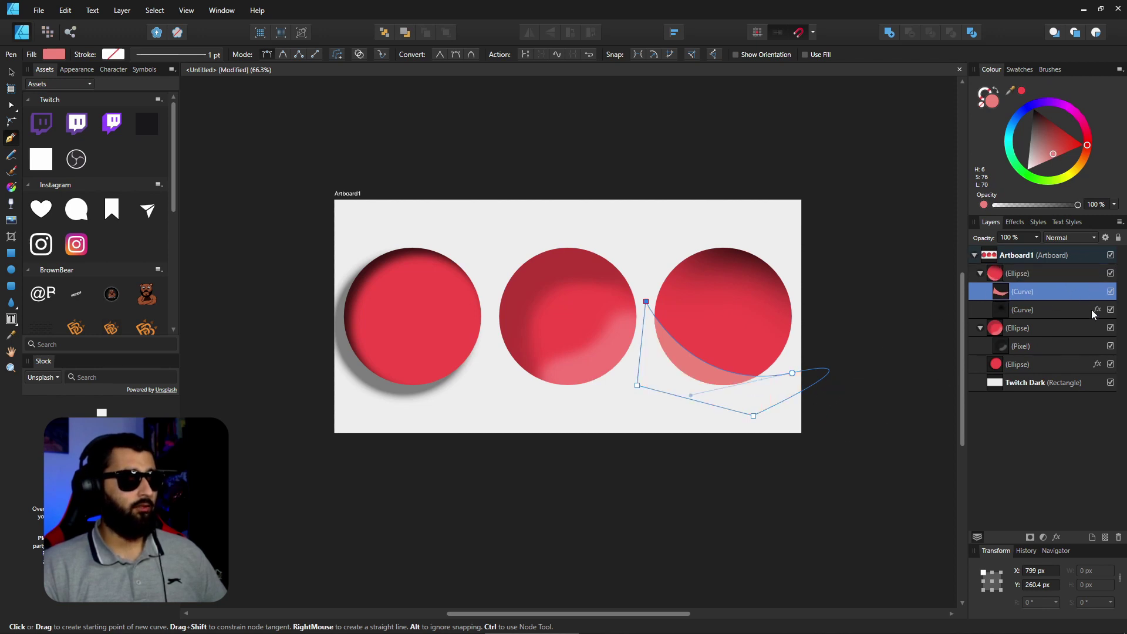
left_click(1055, 535)
left_click(756, 105)
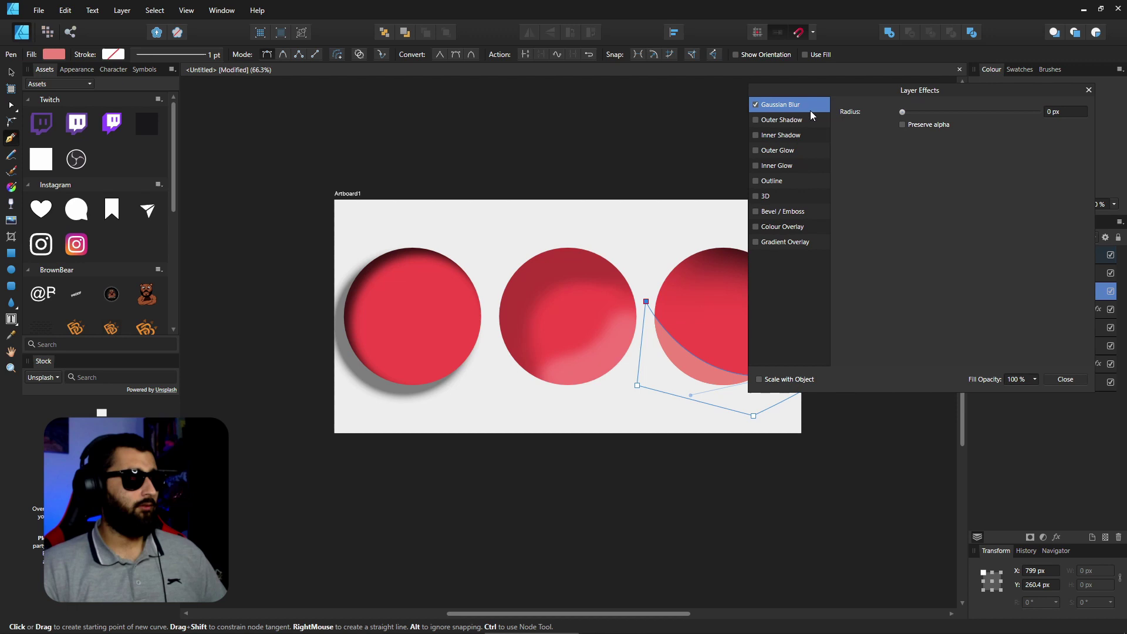
left_click_drag(953, 112, 988, 112)
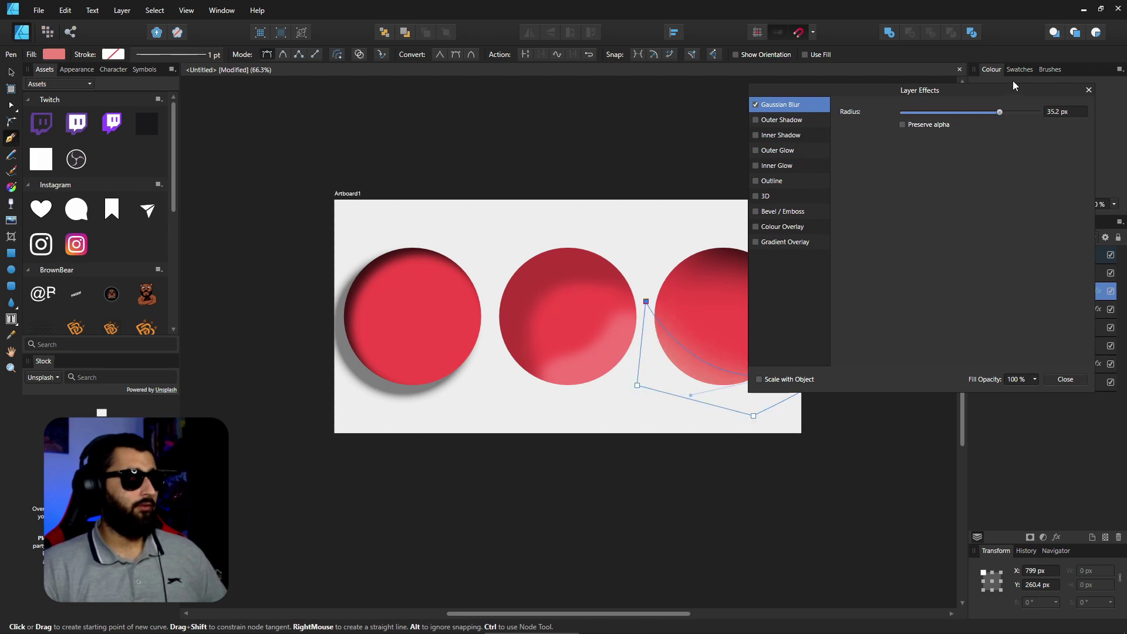
left_click(1089, 90)
left_click(10, 71)
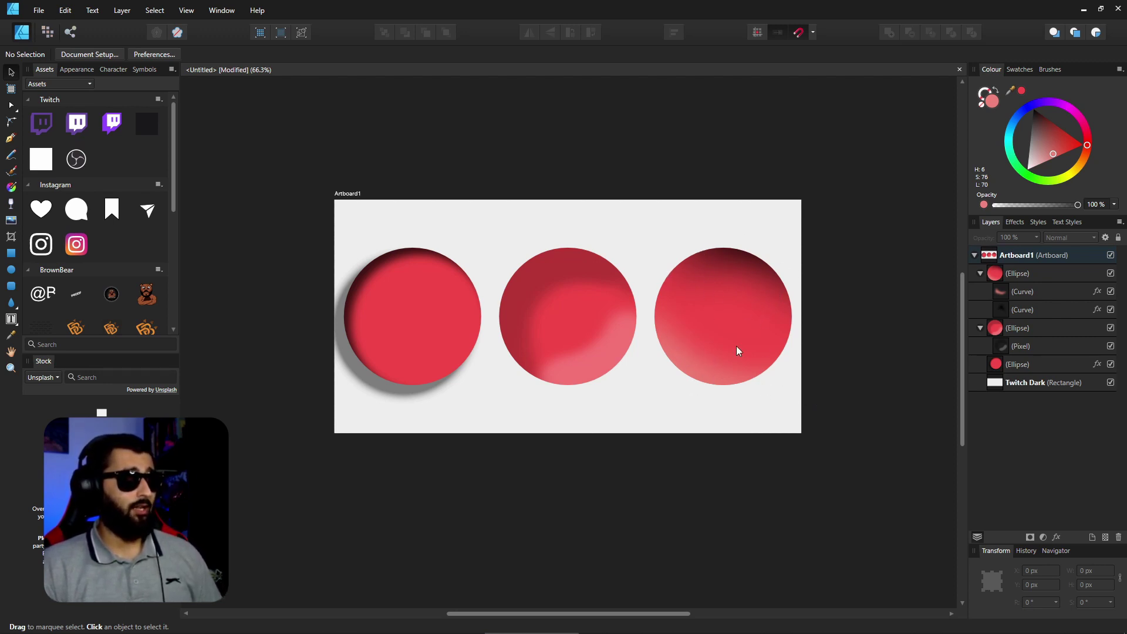
Rotate the right circle with its rotation handle to turn its shading
left_click(719, 298)
left_click_drag(724, 232, 705, 417)
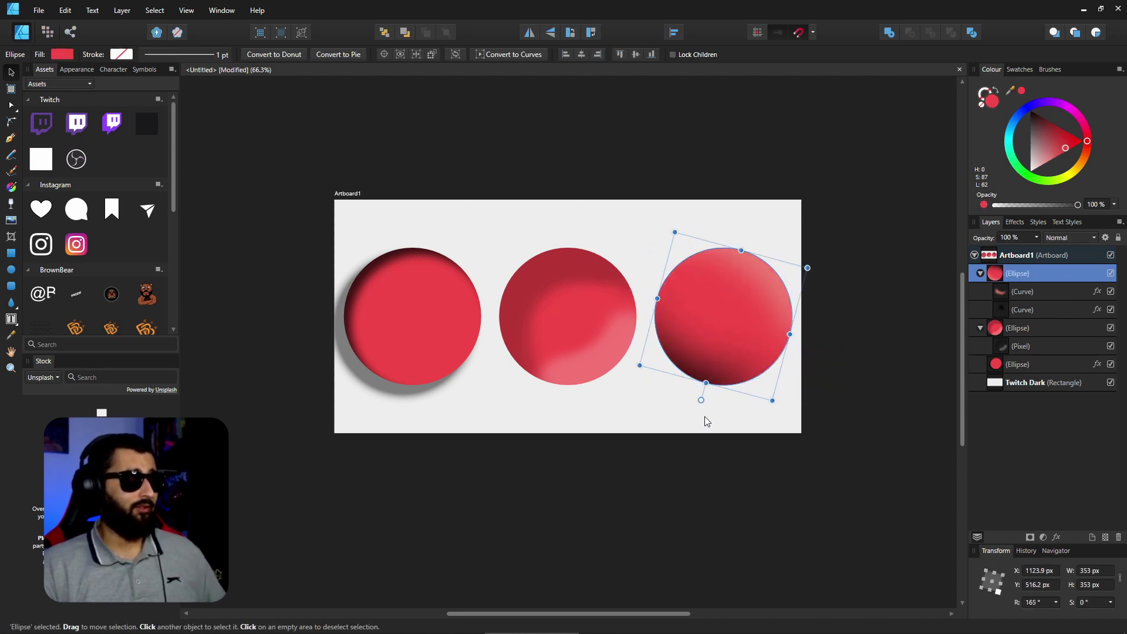
left_click(745, 488)
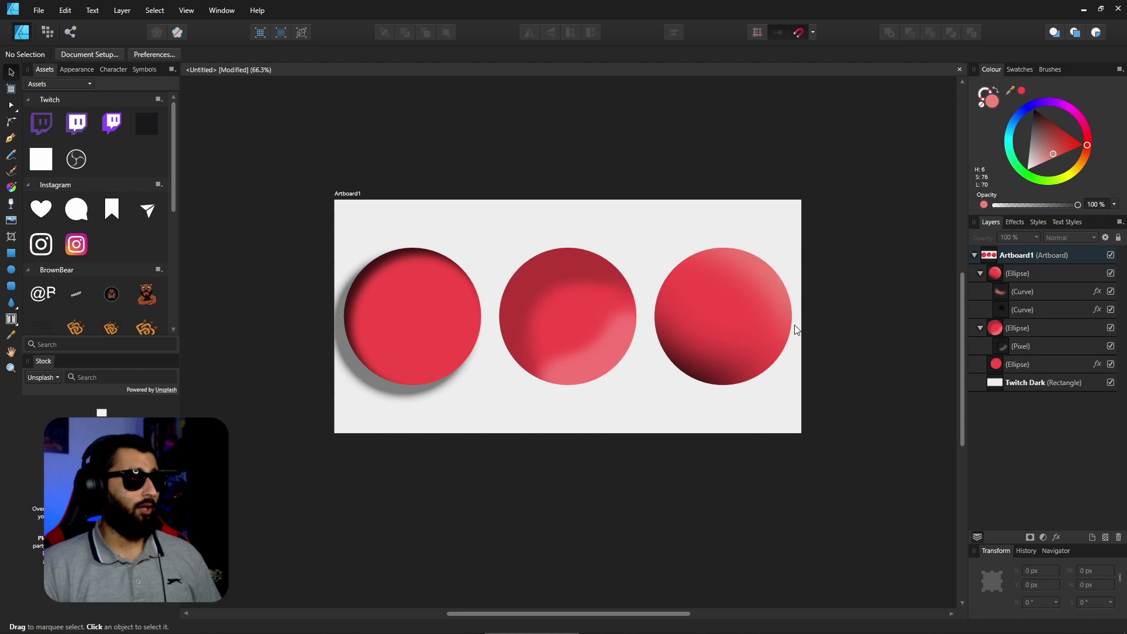
Nudge the inner shading curve higher and add a node to reshape it
left_click(754, 309)
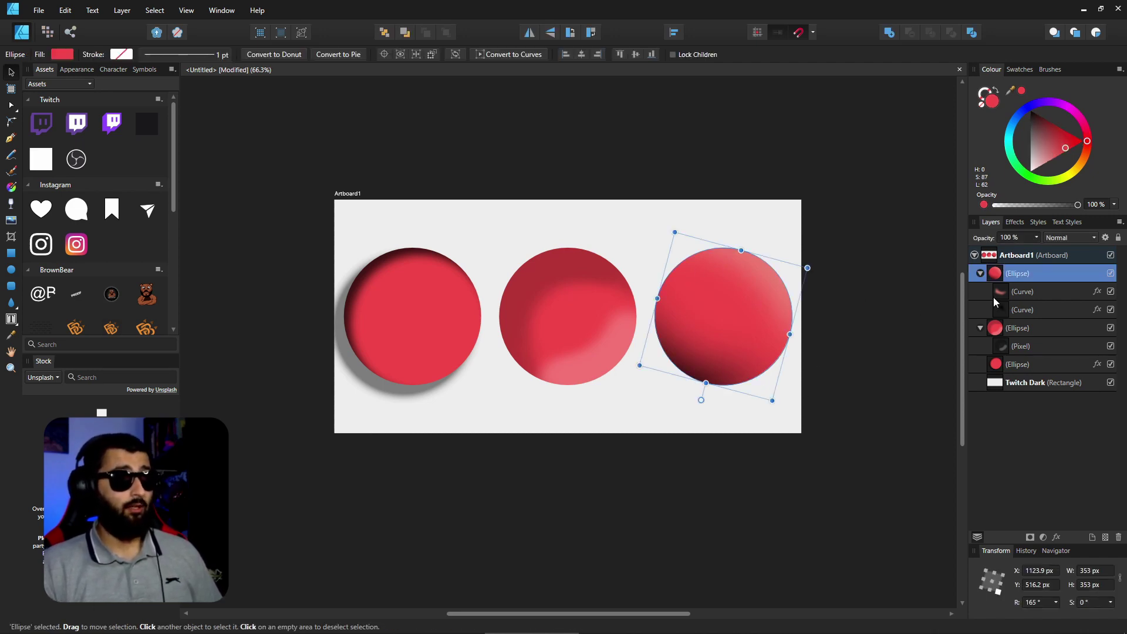
double_click(752, 298)
mouse_move(781, 276)
left_mouse_down()
mouse_move(775, 258)
mouse_move(770, 273)
mouse_move(729, 290)
mouse_move(717, 277)
mouse_move(719, 299)
mouse_move(772, 280)
left_mouse_up()
key("a")
left_click(717, 280)
left_click(868, 580)
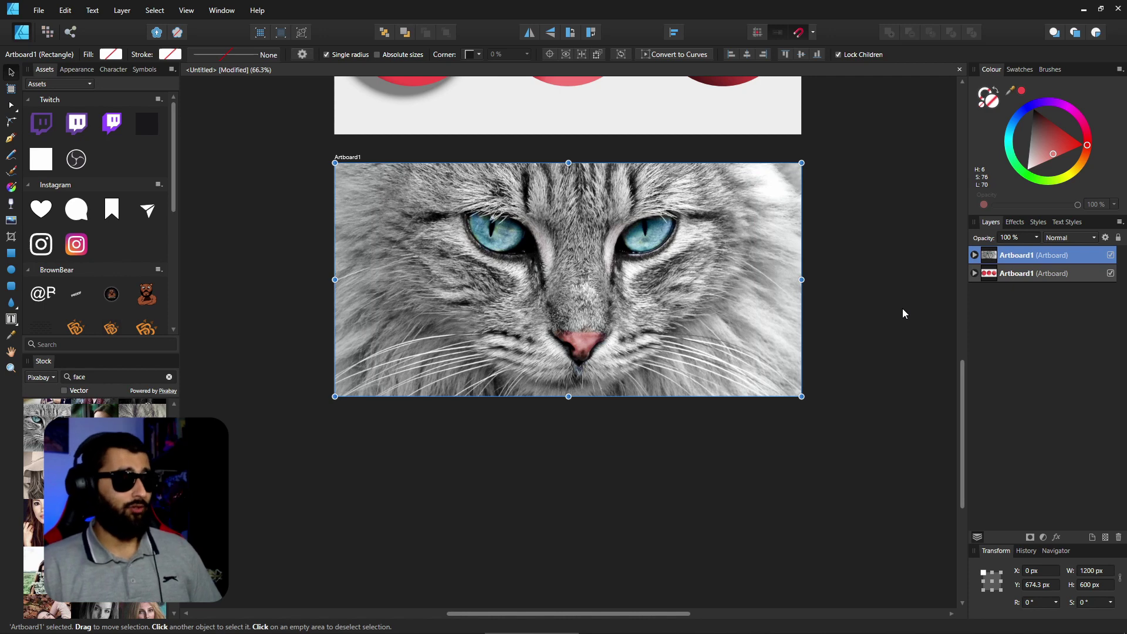
Give the cat photo an Inner Shadow layer effect at 50% opacity
left_click(975, 255)
left_click(1027, 274)
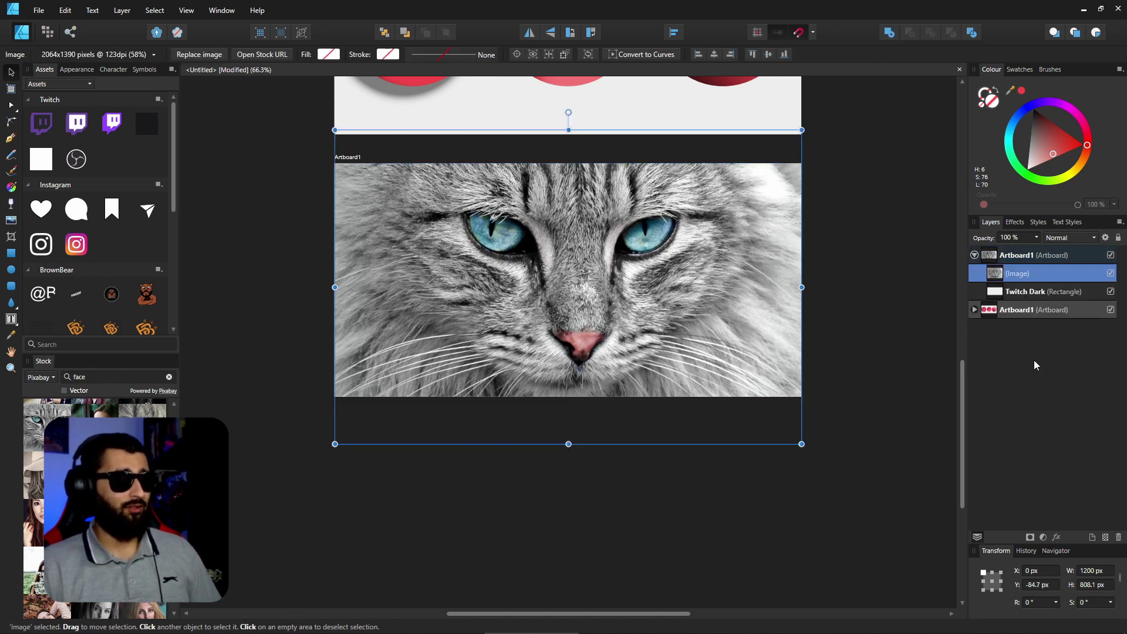
left_click(1056, 537)
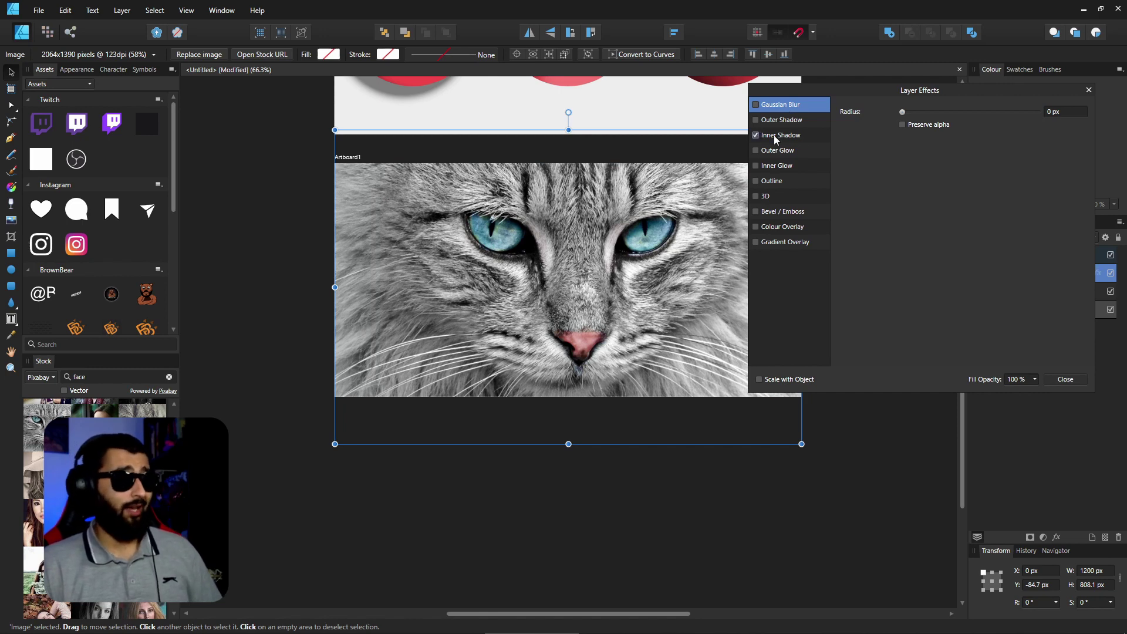
left_click(774, 135)
left_click_drag(903, 139, 824, 151)
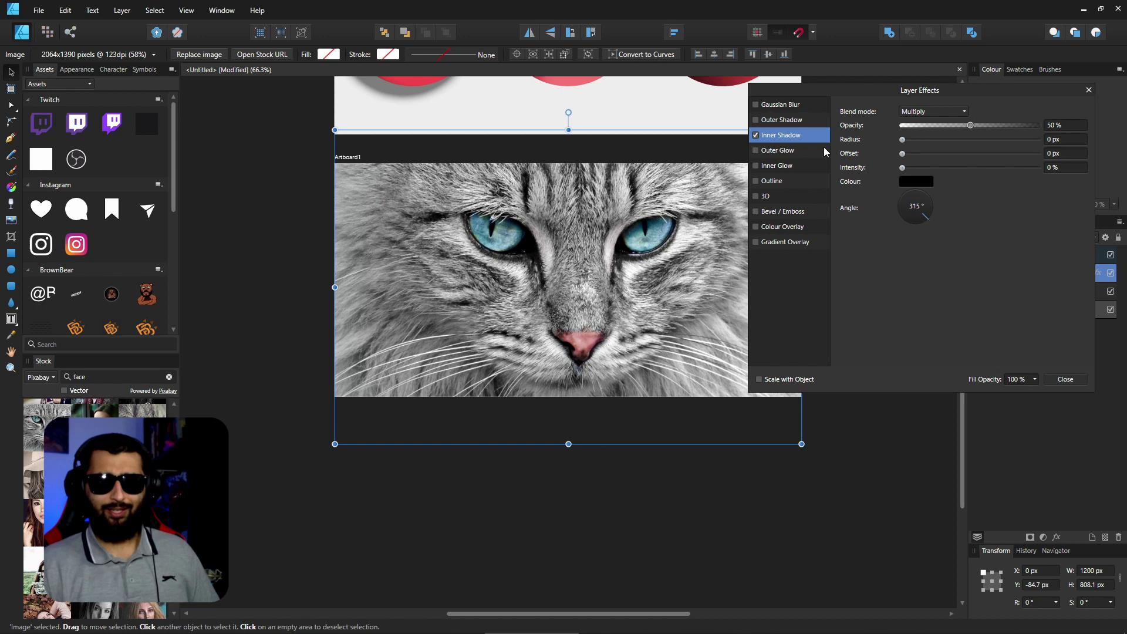
left_click(1088, 90)
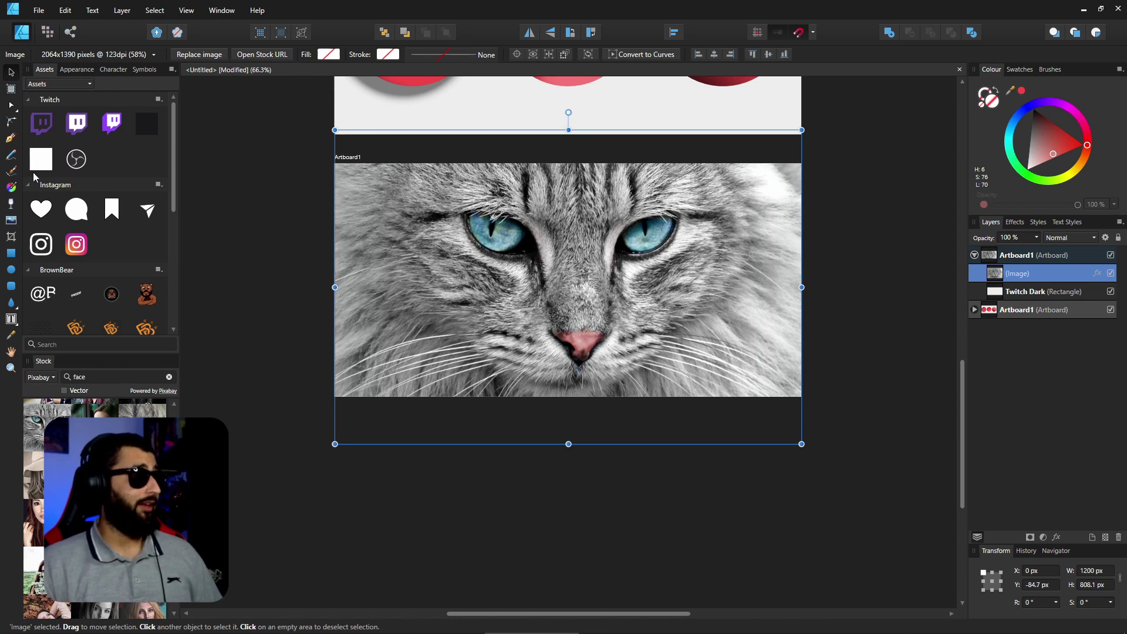
Trace a closed Pen path around the cat photo's left side, from its top edge to below it
left_click(9, 139)
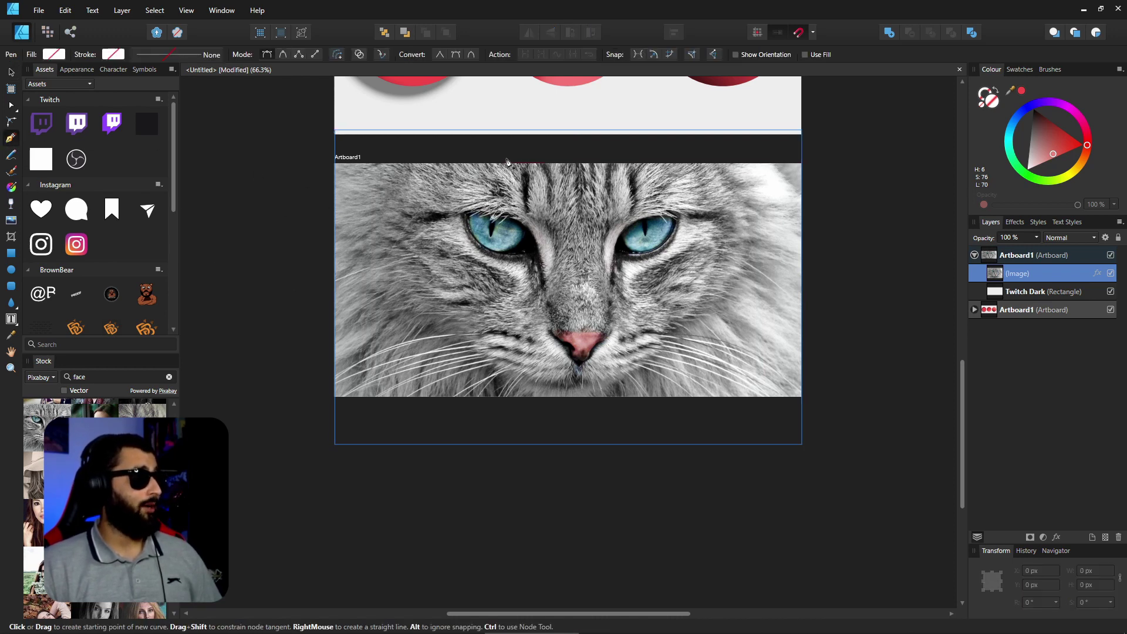
left_click(559, 163)
left_click_drag(577, 221, 579, 292)
left_click_drag(585, 331, 510, 435)
left_click(432, 437)
left_click_drag(335, 443, 321, 442)
left_click(263, 336)
left_click(277, 211)
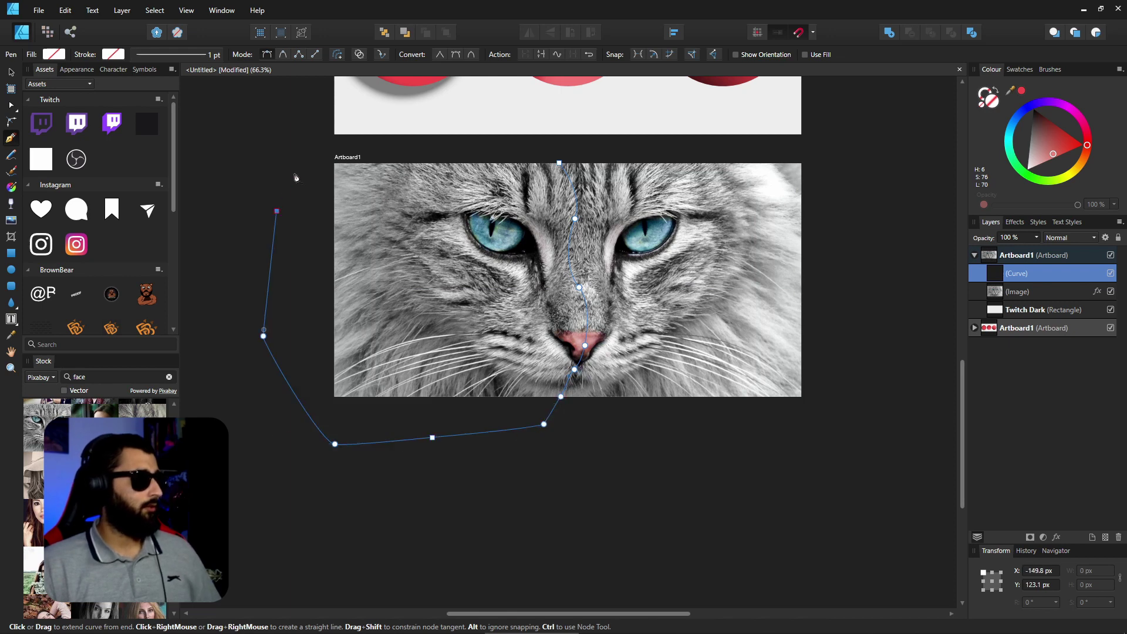
left_click(297, 162)
left_click(320, 154)
left_click(378, 154)
left_click(475, 154)
left_click(559, 162)
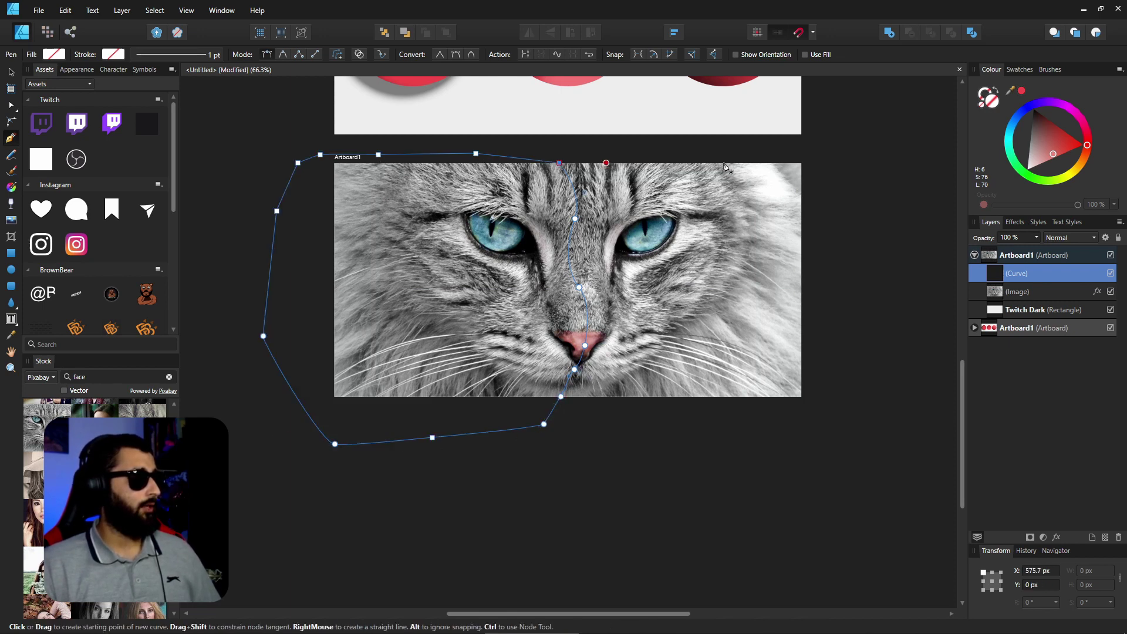
Fill the new shape black and give it a 12 px Gaussian Blur
left_click(1033, 109)
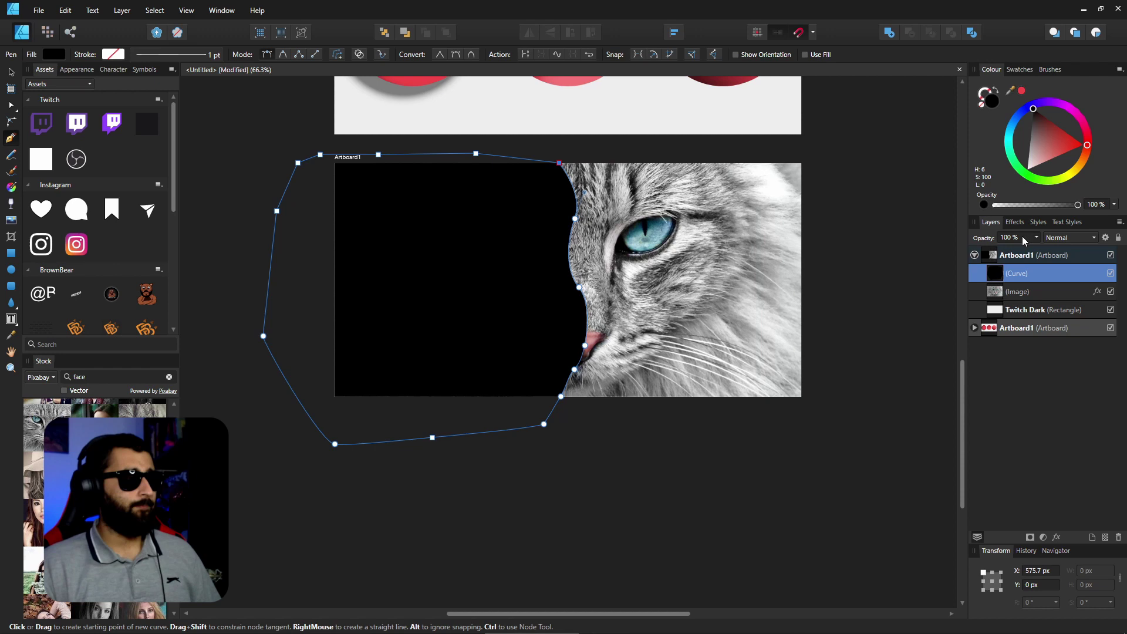
left_click(1056, 537)
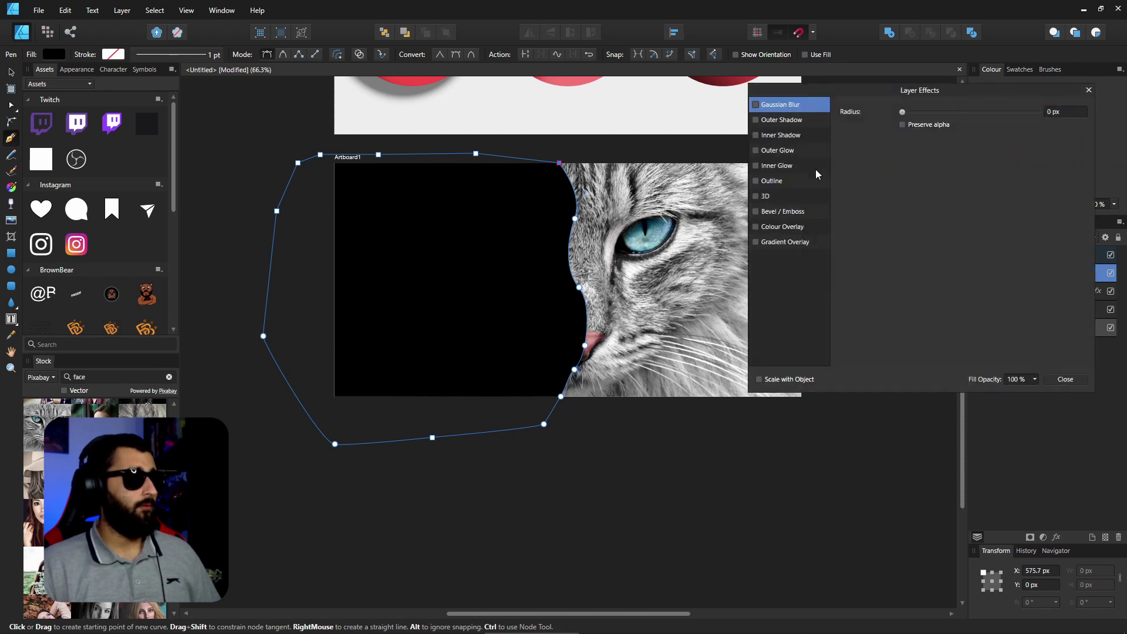
left_click(756, 104)
left_click_drag(904, 112, 1001, 112)
left_click(1065, 379)
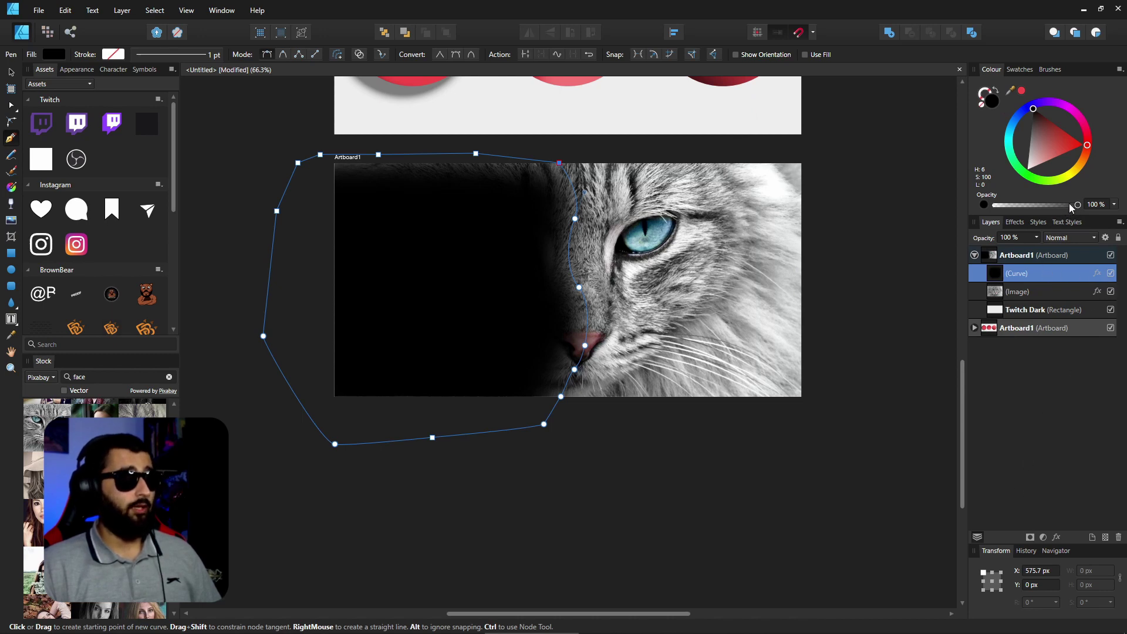
Set the black shape to about 70% opacity with Soft Light blending
left_click_drag(1078, 205, 1053, 207)
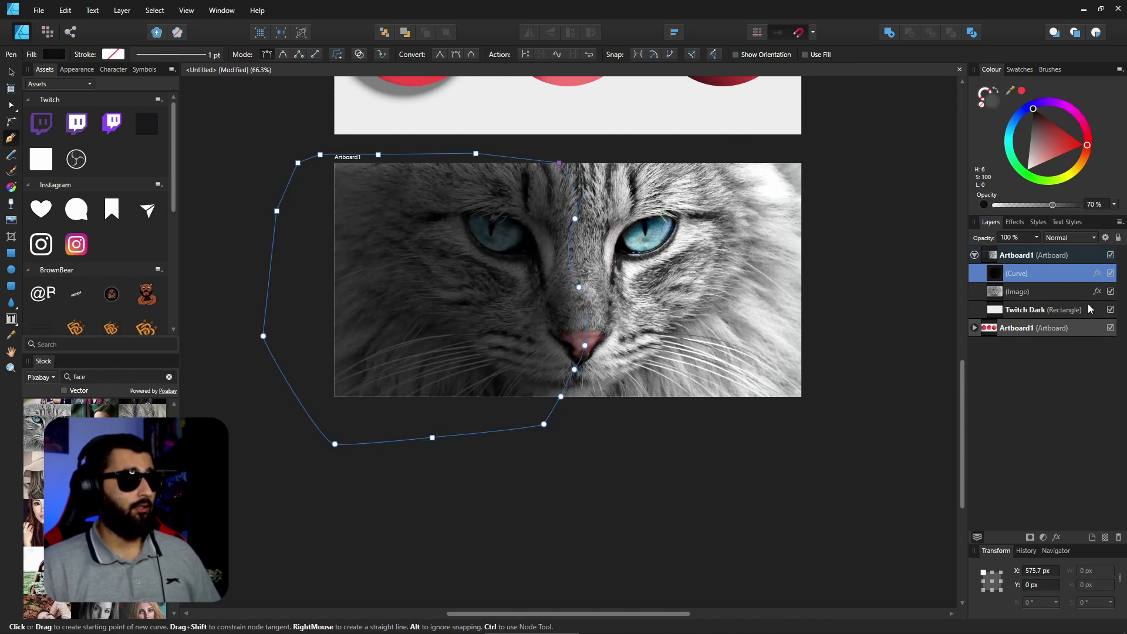
left_click(1070, 237)
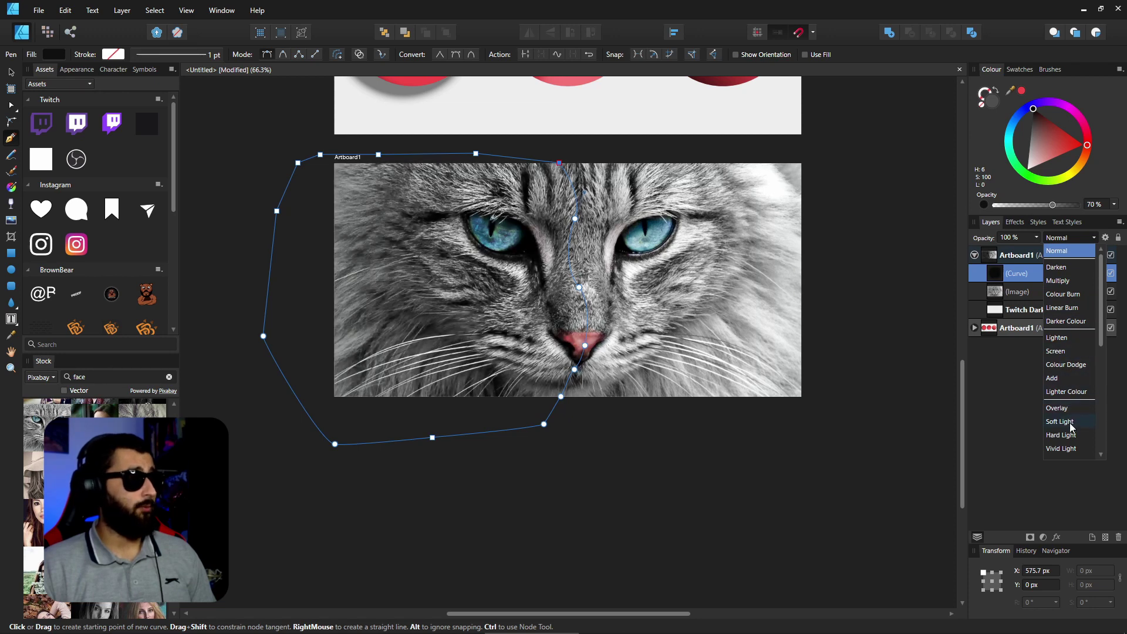
left_click(1061, 422)
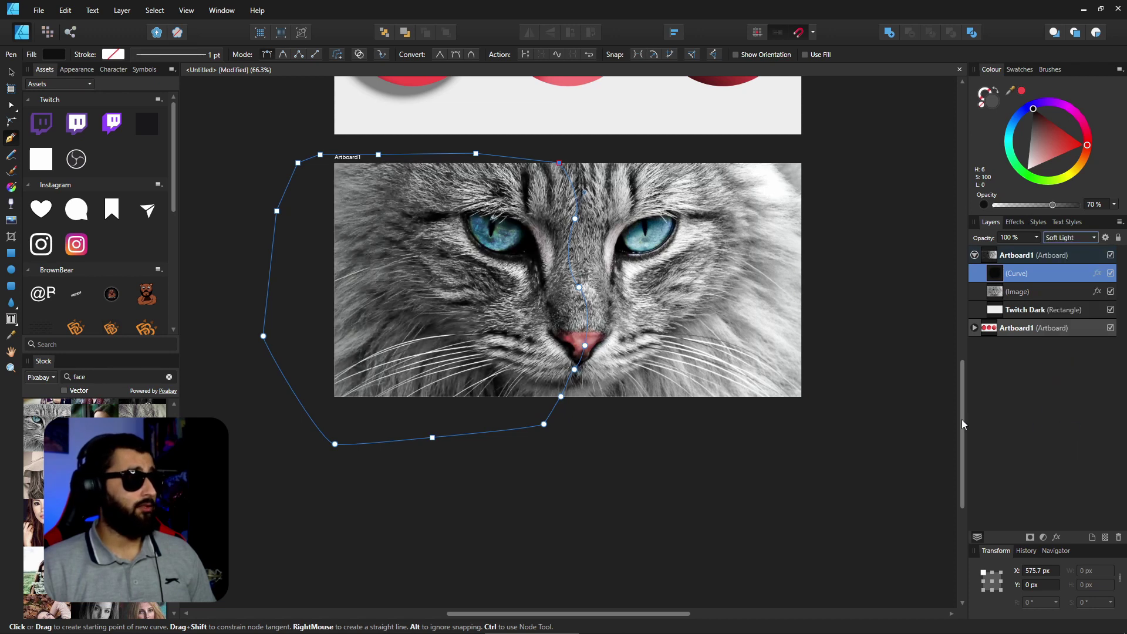
Deselect, toggle the dark shape's visibility to compare the result, then reselect it
left_click(11, 72)
left_click(628, 459)
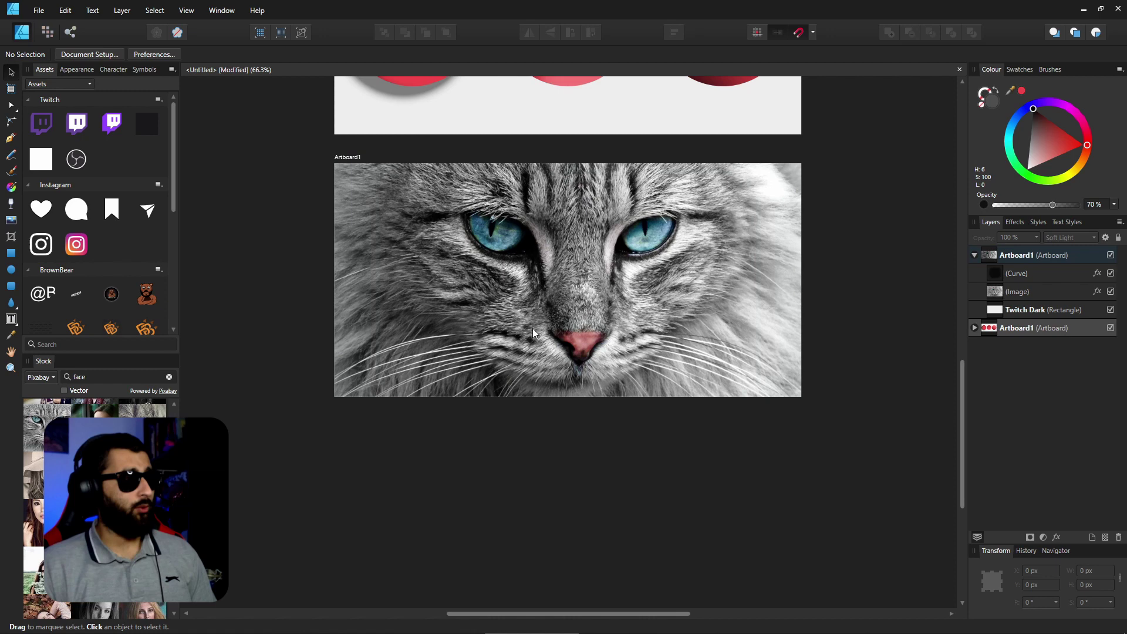
left_click(1111, 274)
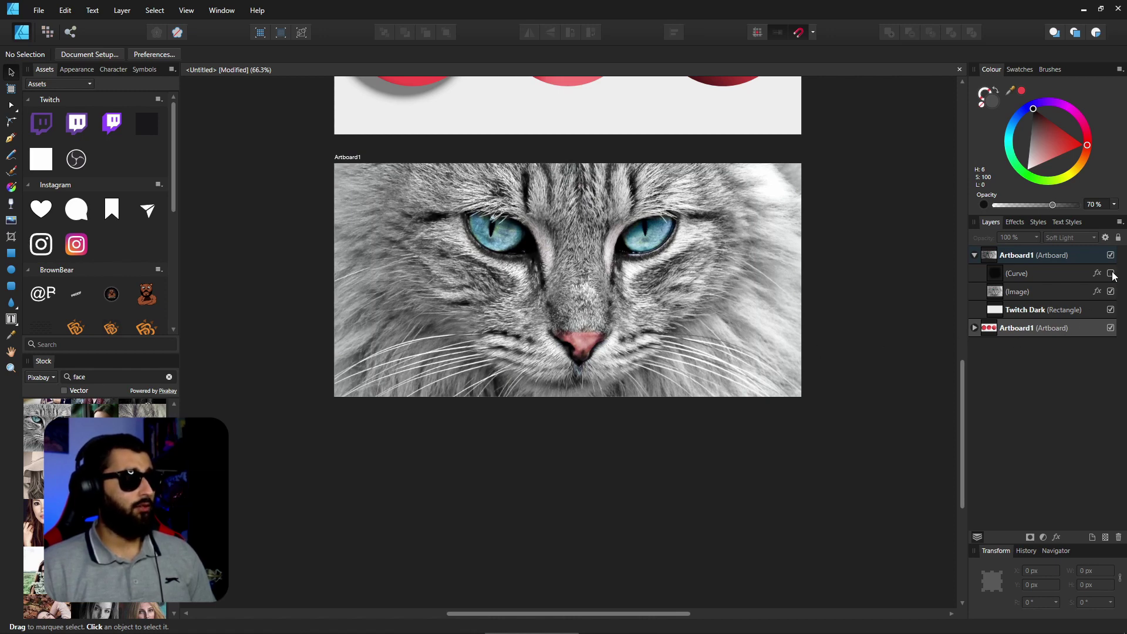
left_click(1111, 274)
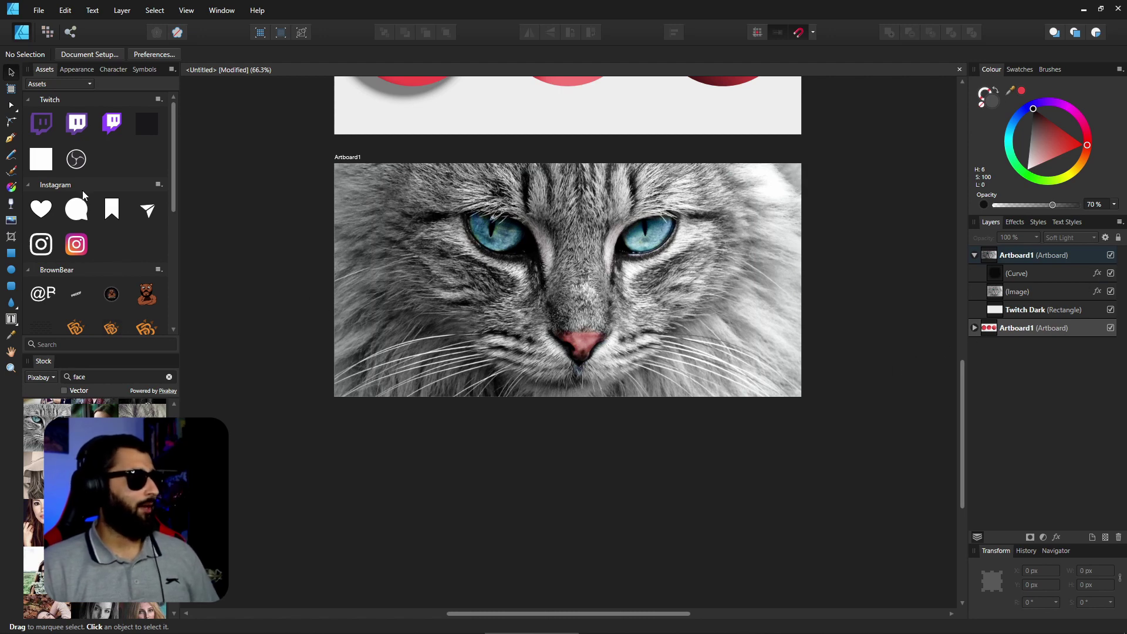
left_click(484, 254)
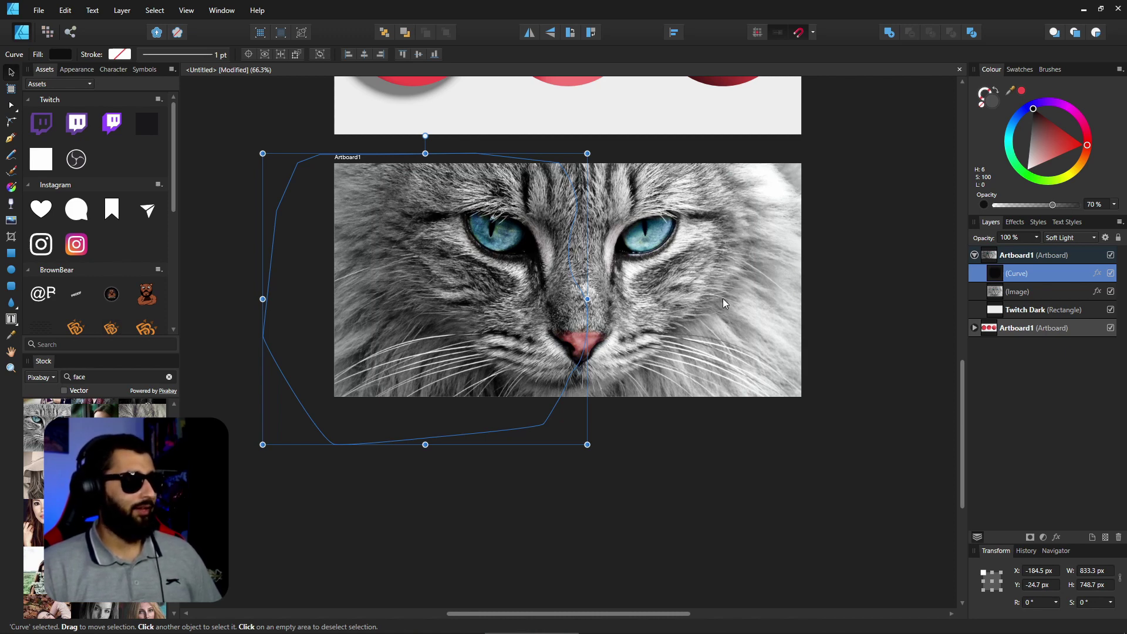
left_click(11, 105)
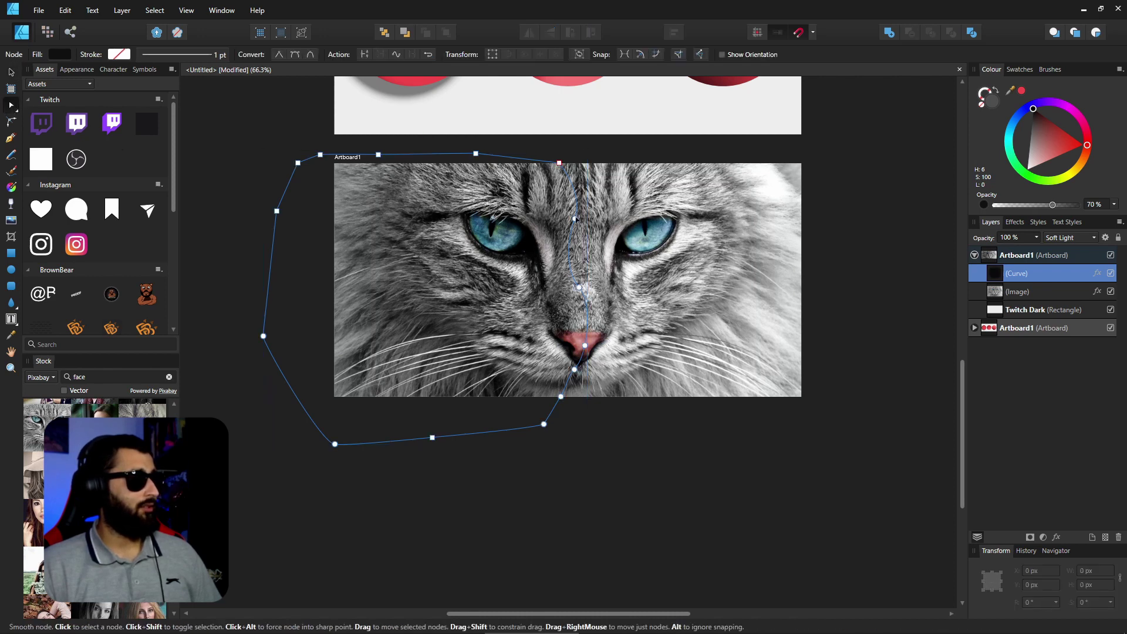
left_click_drag(574, 218, 396, 211)
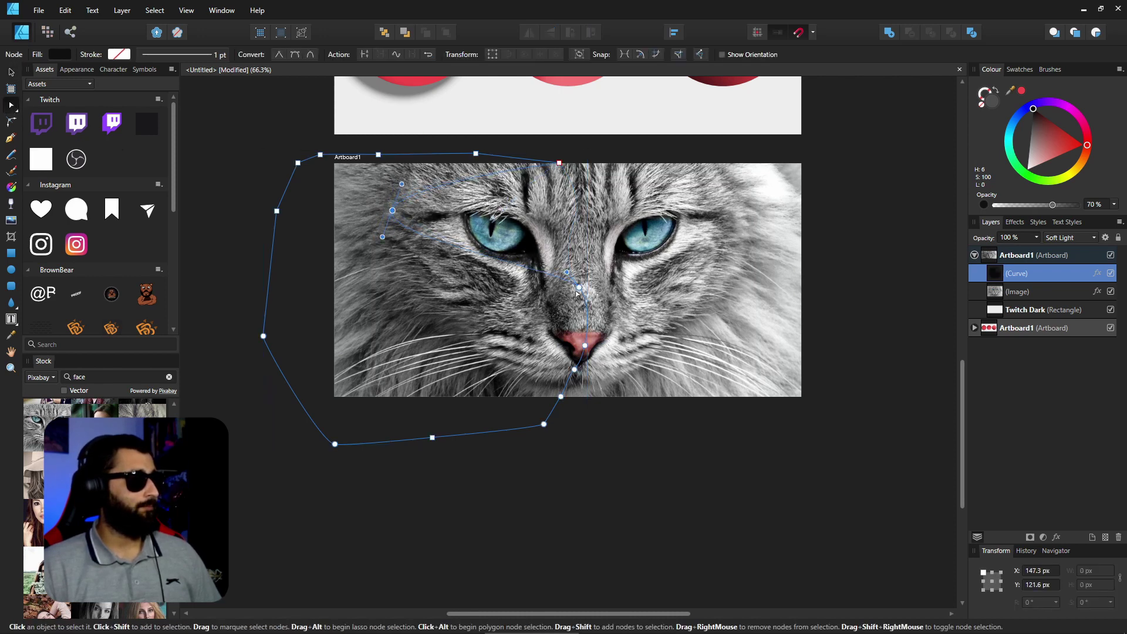
key("ctrl+d")
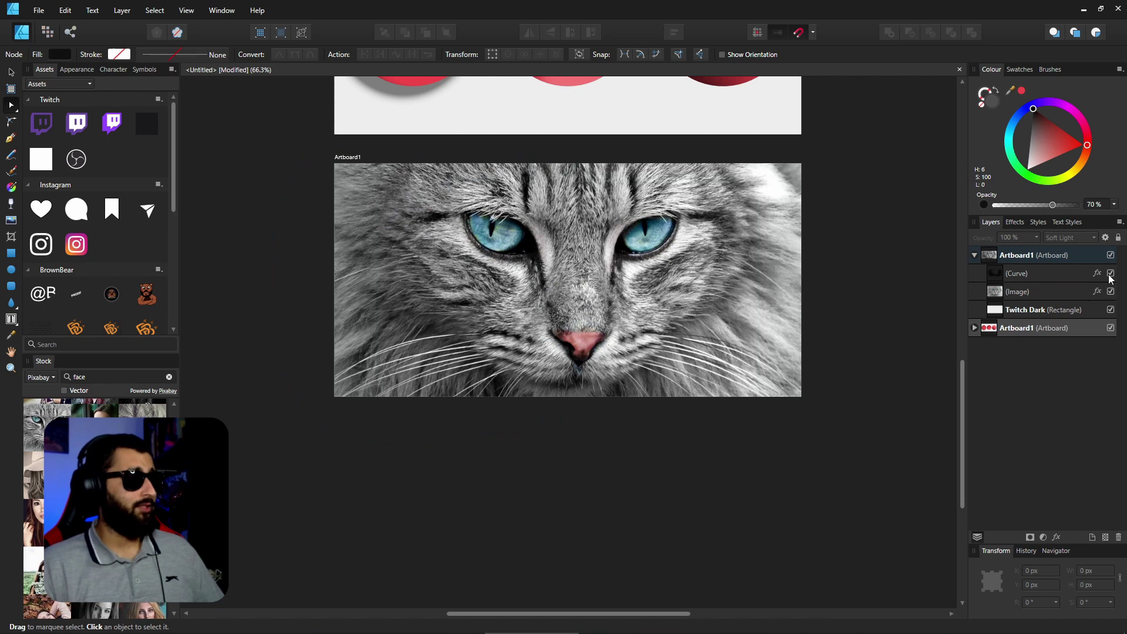
left_click(1109, 275)
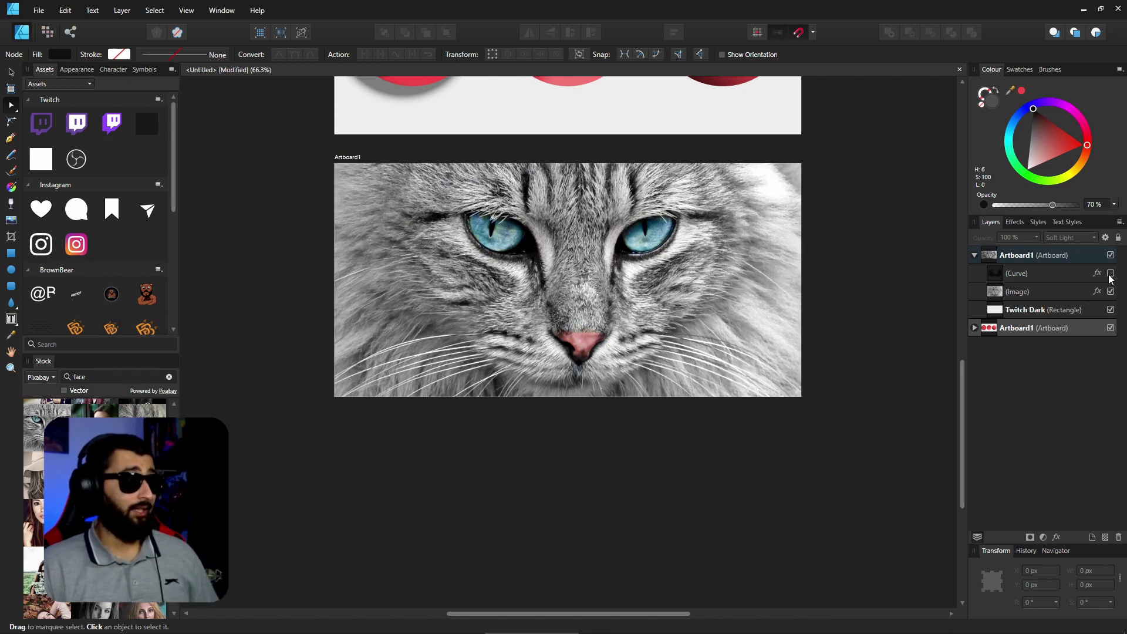
left_click(1110, 275)
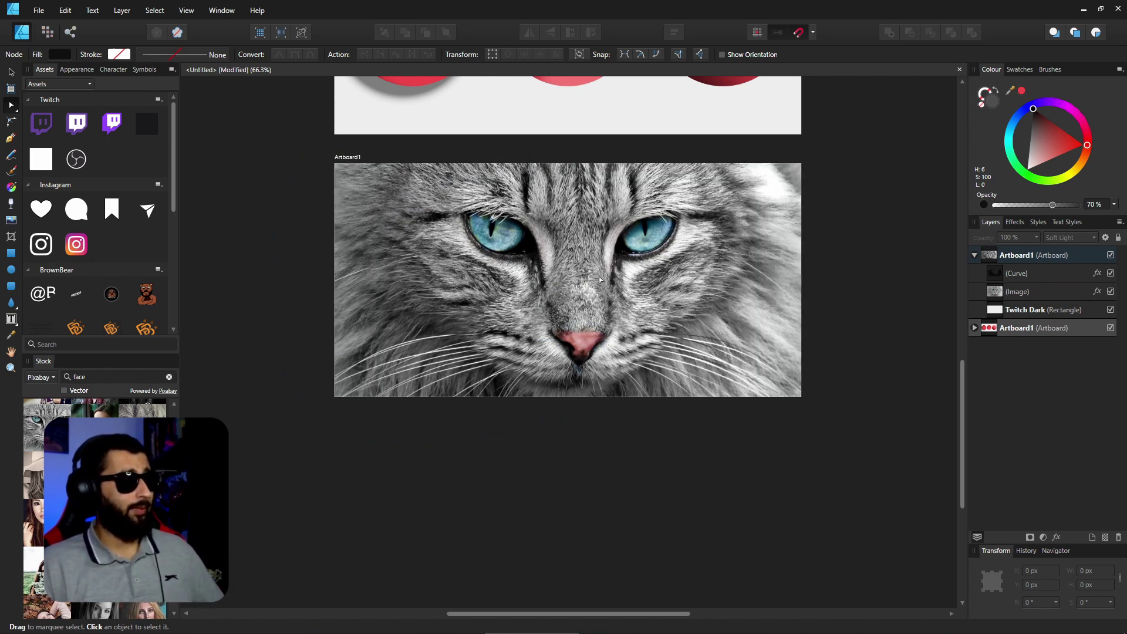
scroll(585, 291, "down", 4)
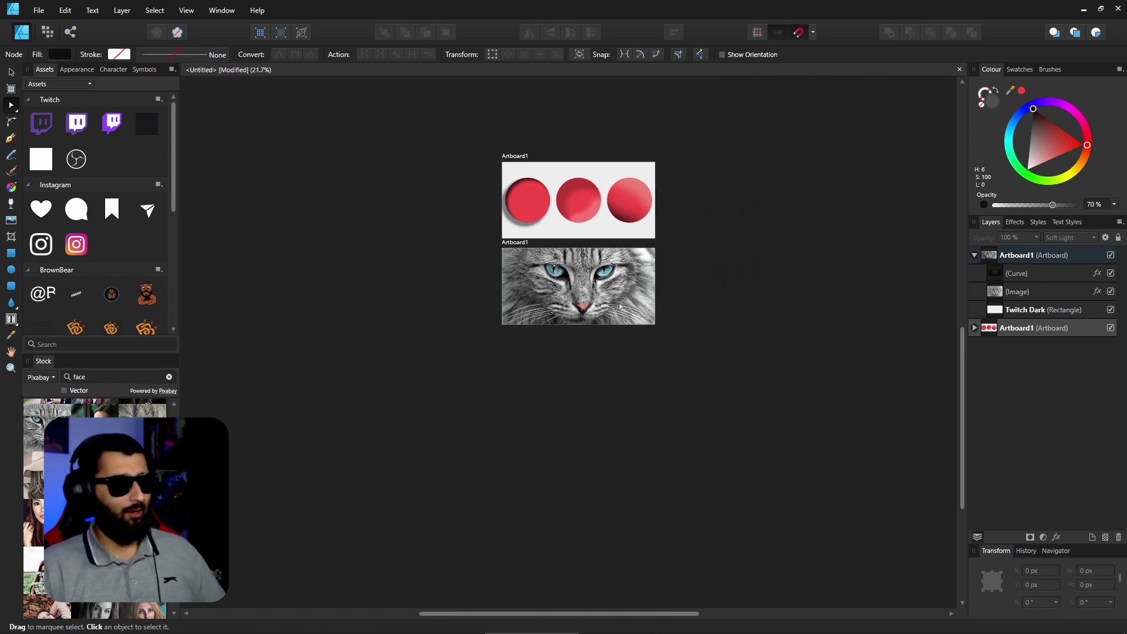
Scroll back up to the three red circles and pick the Pen Tool
scroll(587, 269, "up", 4)
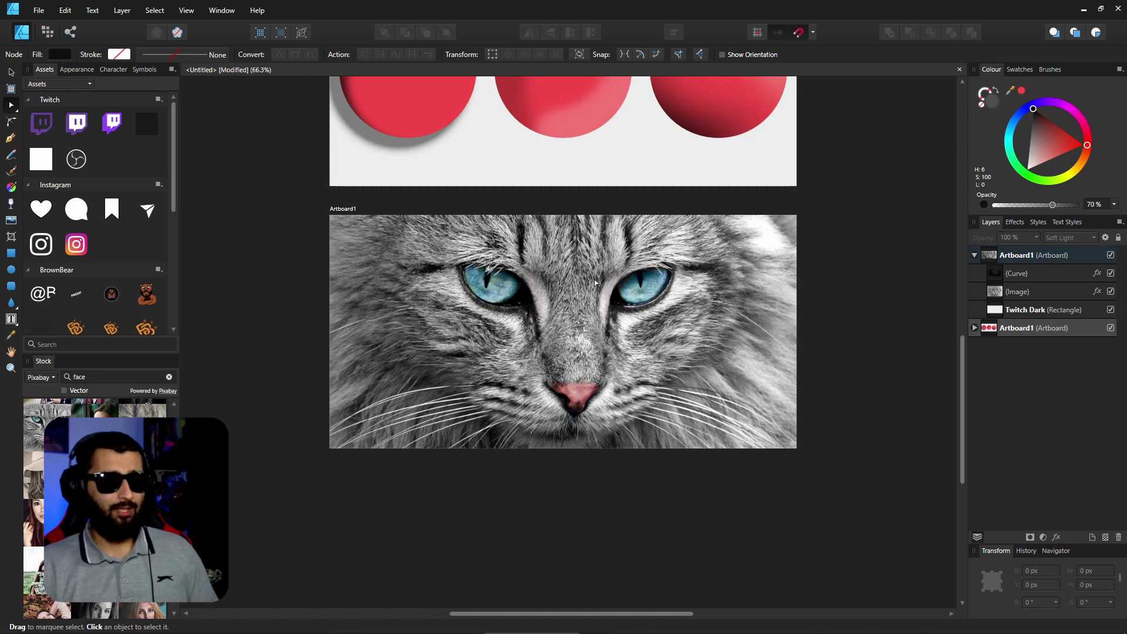
scroll(536, 303, "up", 5)
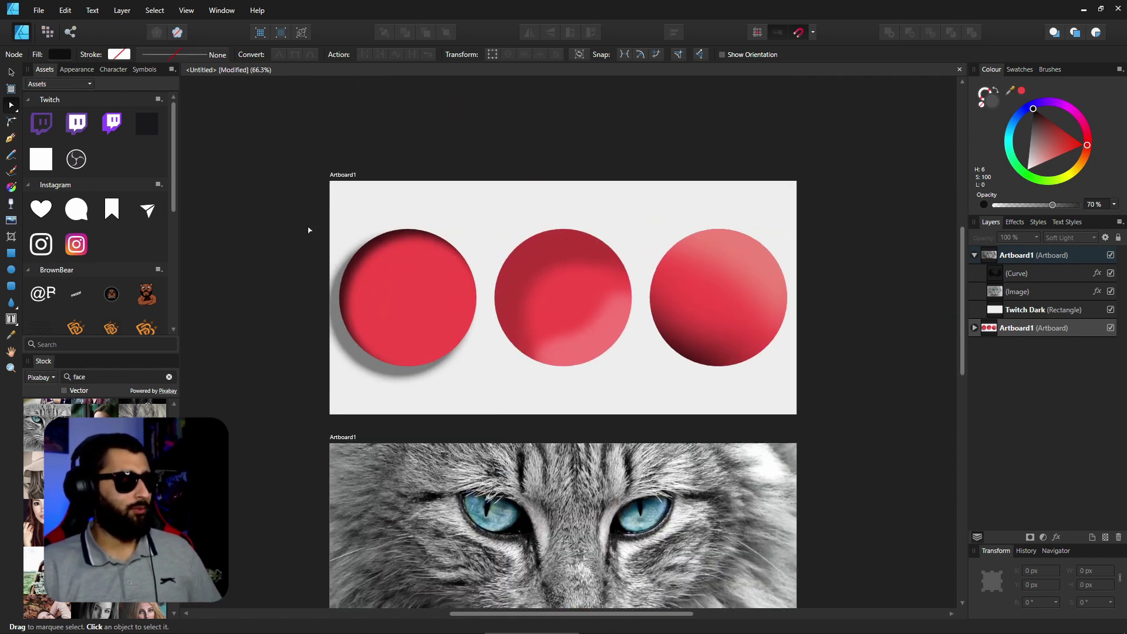
left_click(11, 137)
Start a Pen path at the right circle, then abandon it
left_click(711, 229)
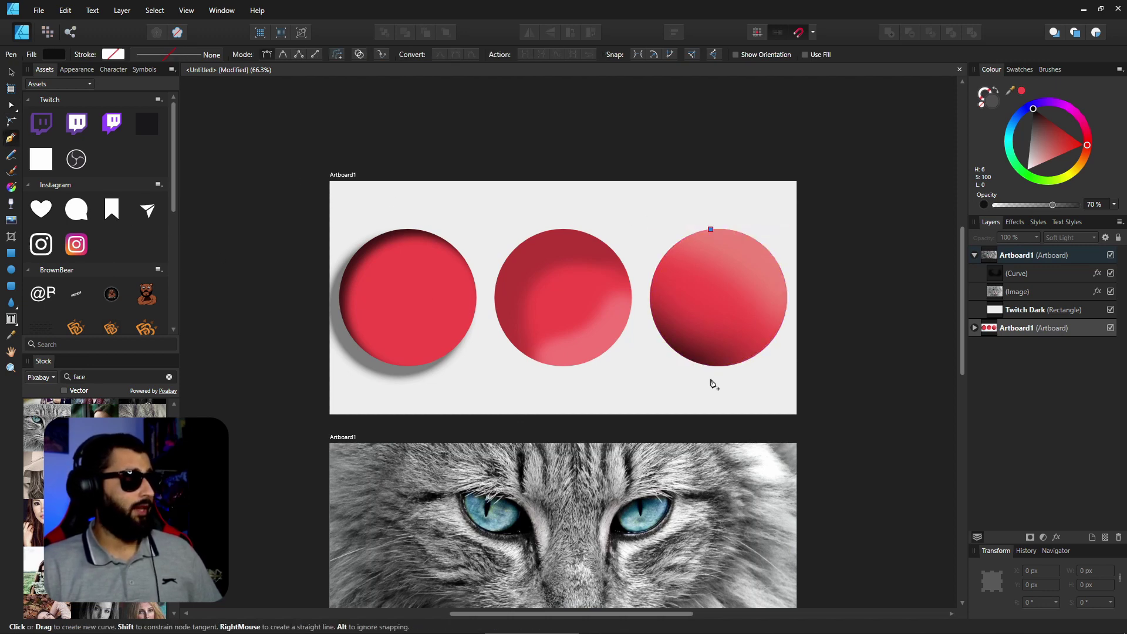
left_click_drag(724, 366, 842, 433)
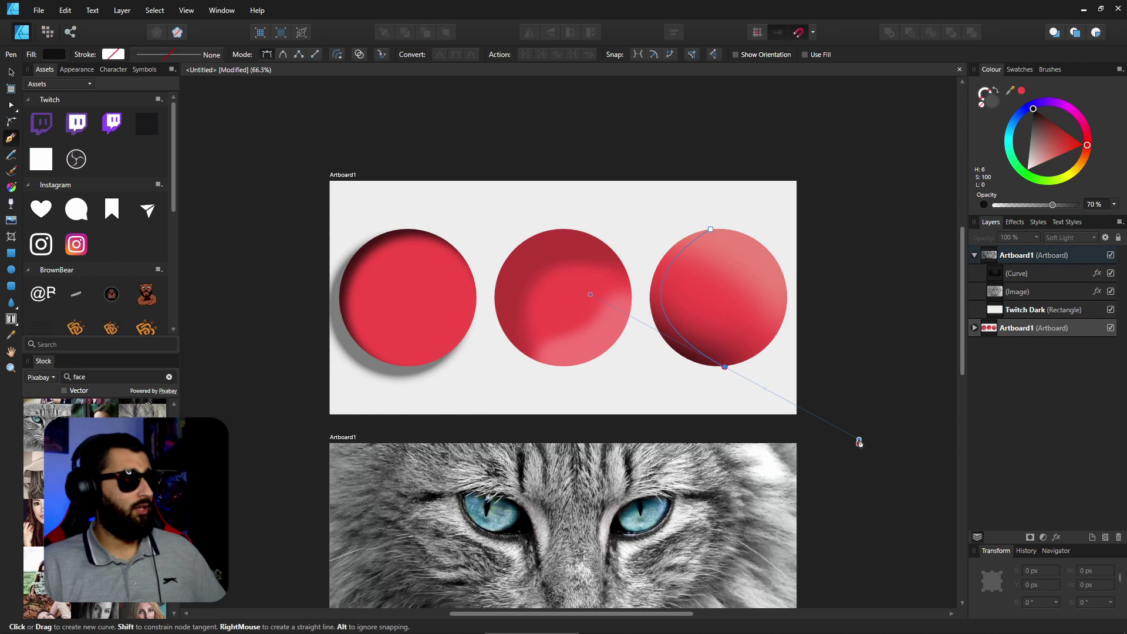
key("Escape")
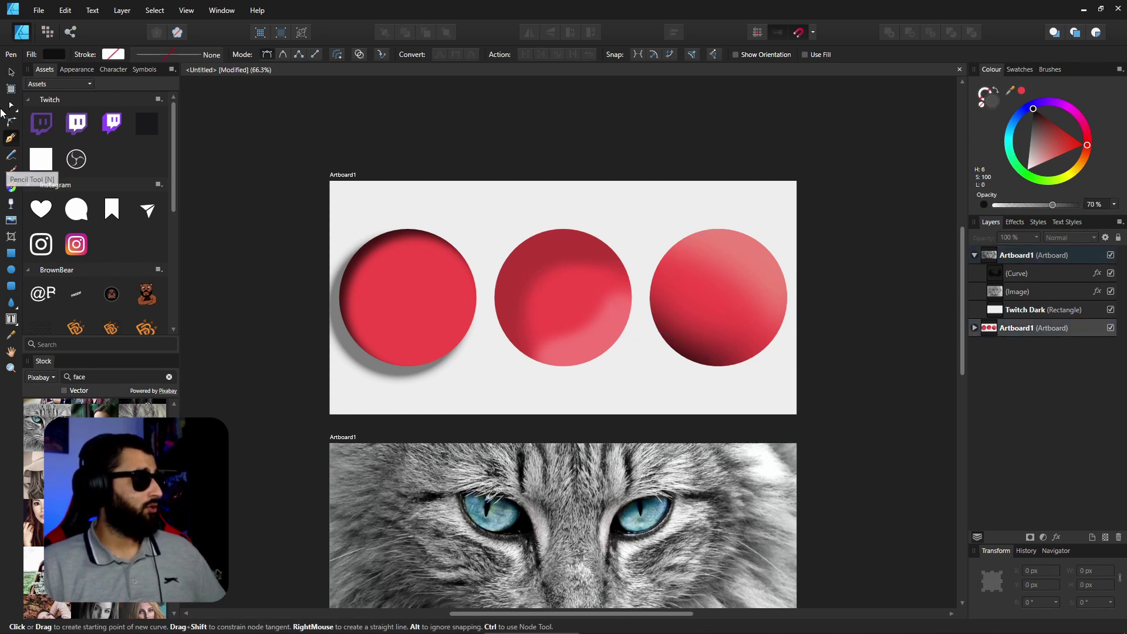
Nudge a copy of the right circle slightly downward and fill it black
left_click(10, 71)
left_click(696, 336)
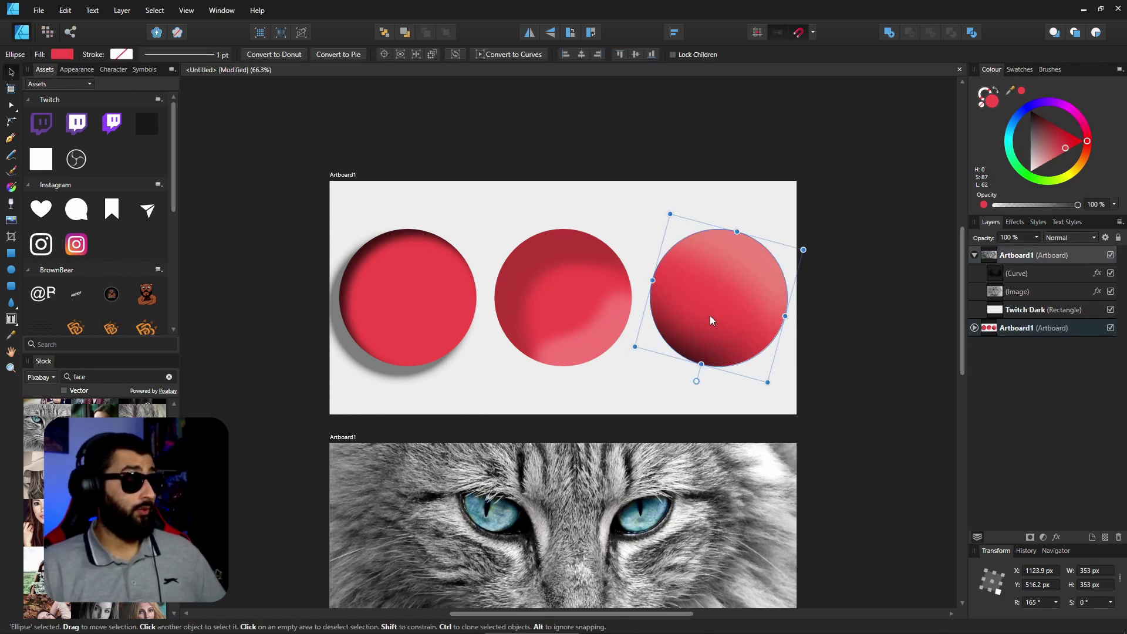
left_click_drag(715, 309, 710, 317)
left_click_drag(1065, 148, 968, 120)
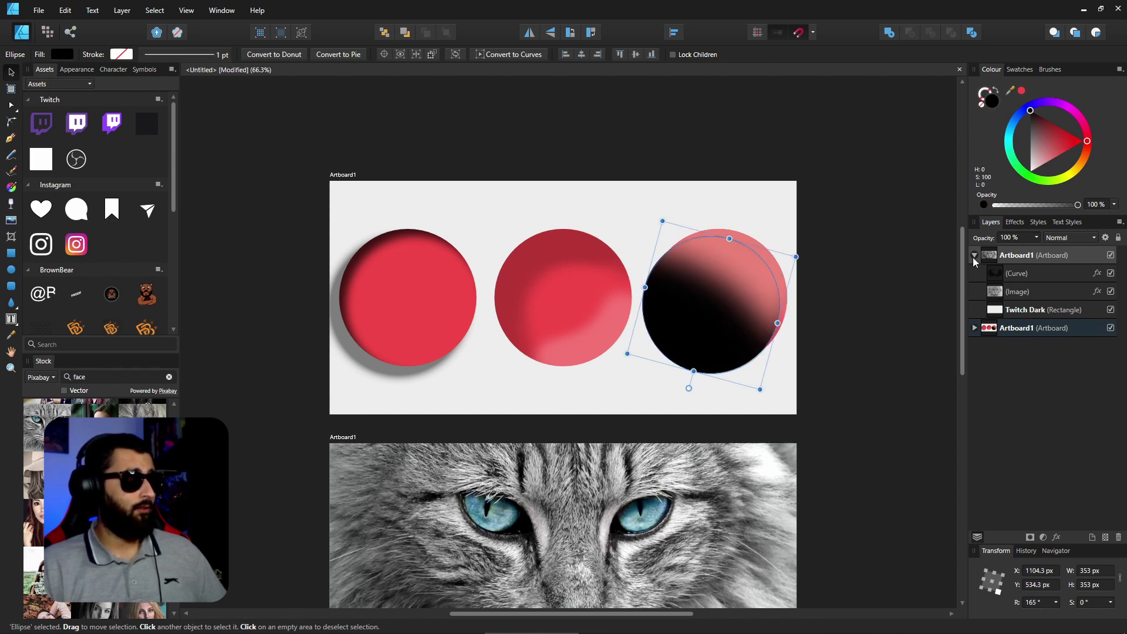
Hide the black copy's two shading curves and move it beneath the red circle in Layers
left_click(975, 327)
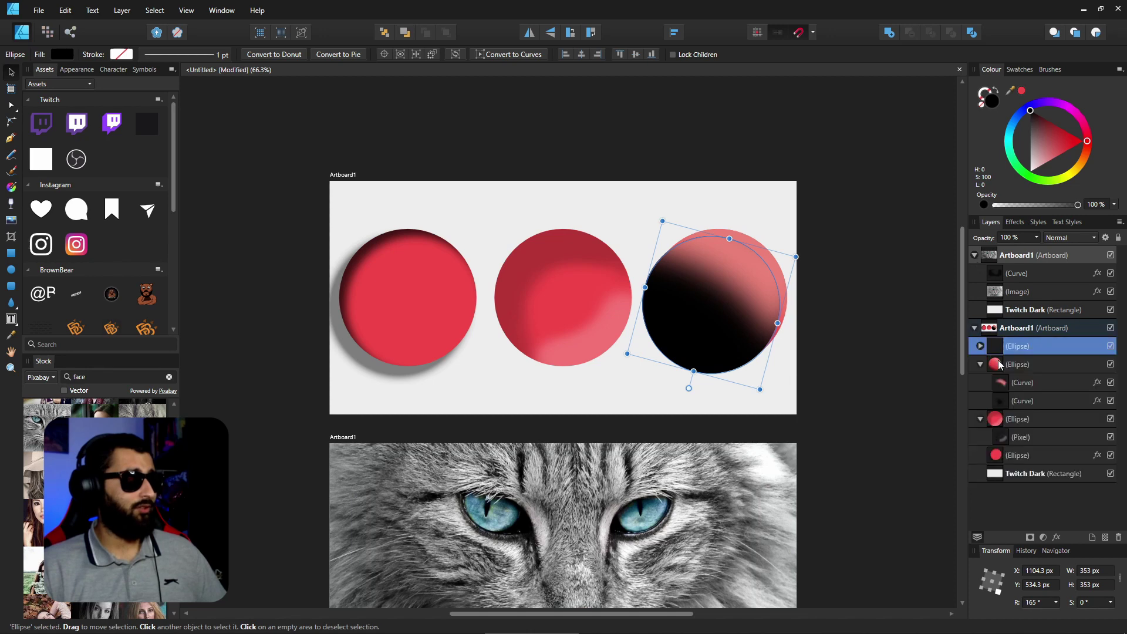
left_click(980, 346)
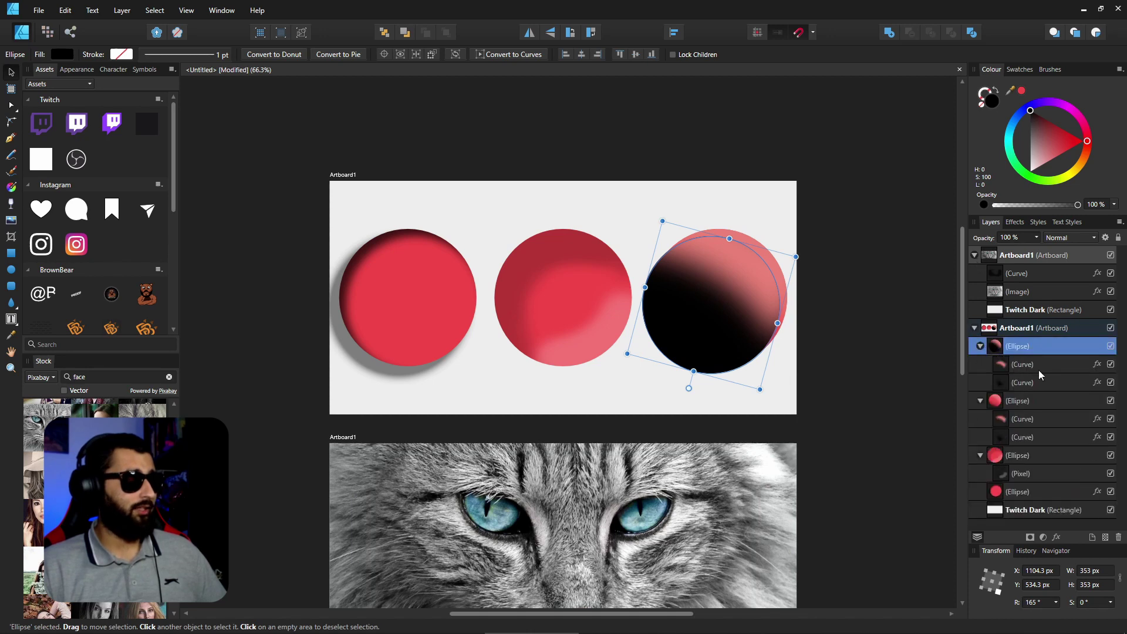
left_click(1111, 364)
left_click(1110, 383)
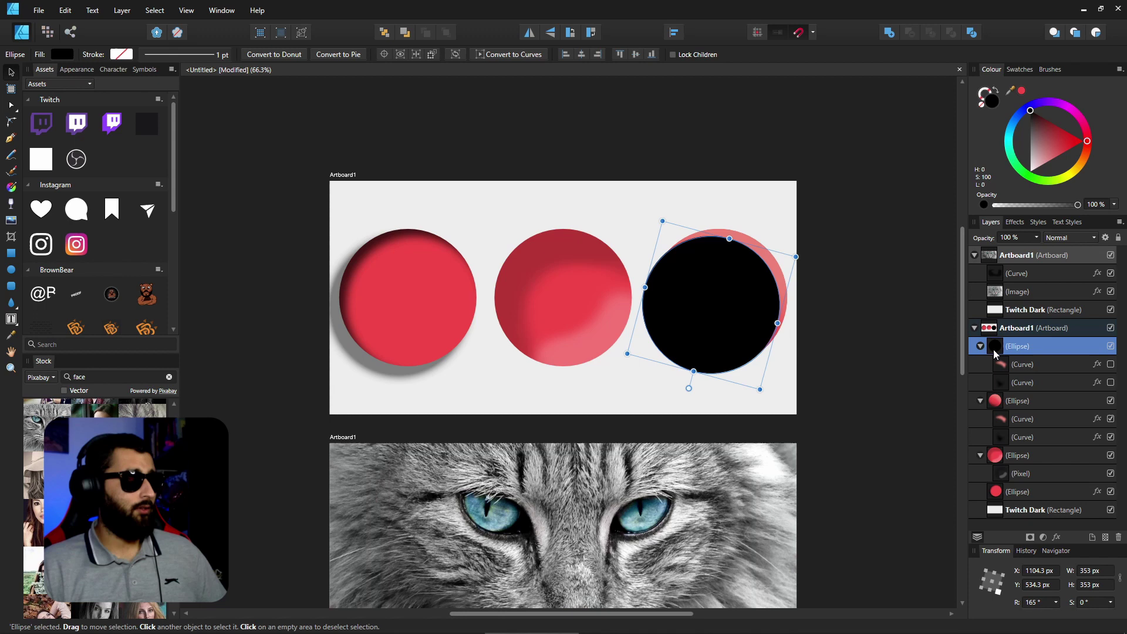
left_click_drag(990, 398, 981, 450)
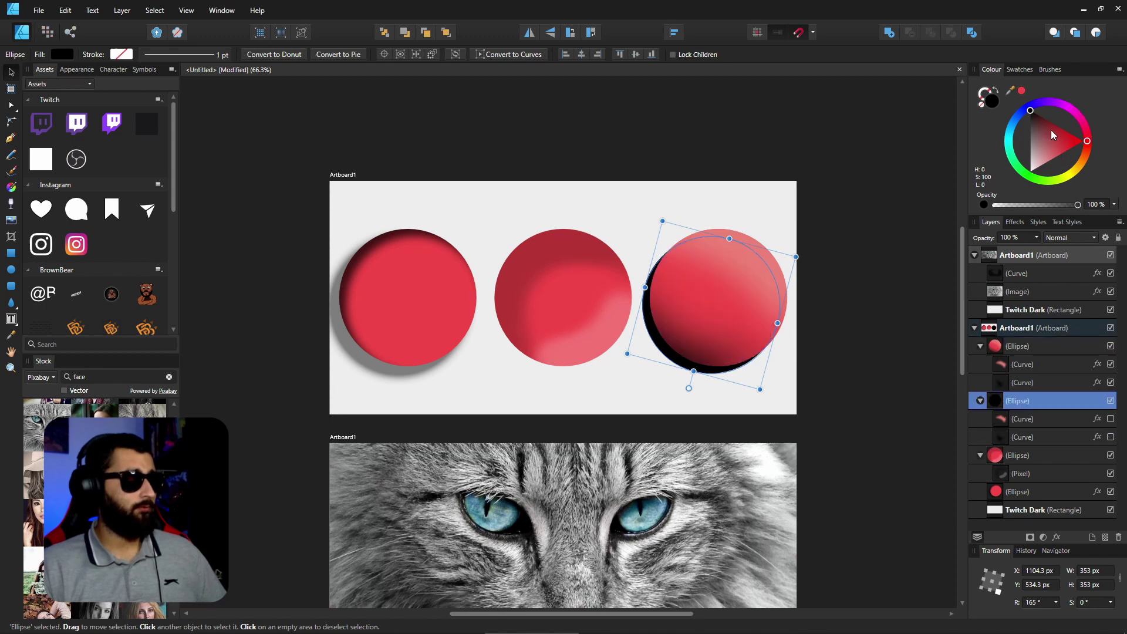
Apply a Gaussian Blur of about 33 px to the black copy
left_click(1056, 537)
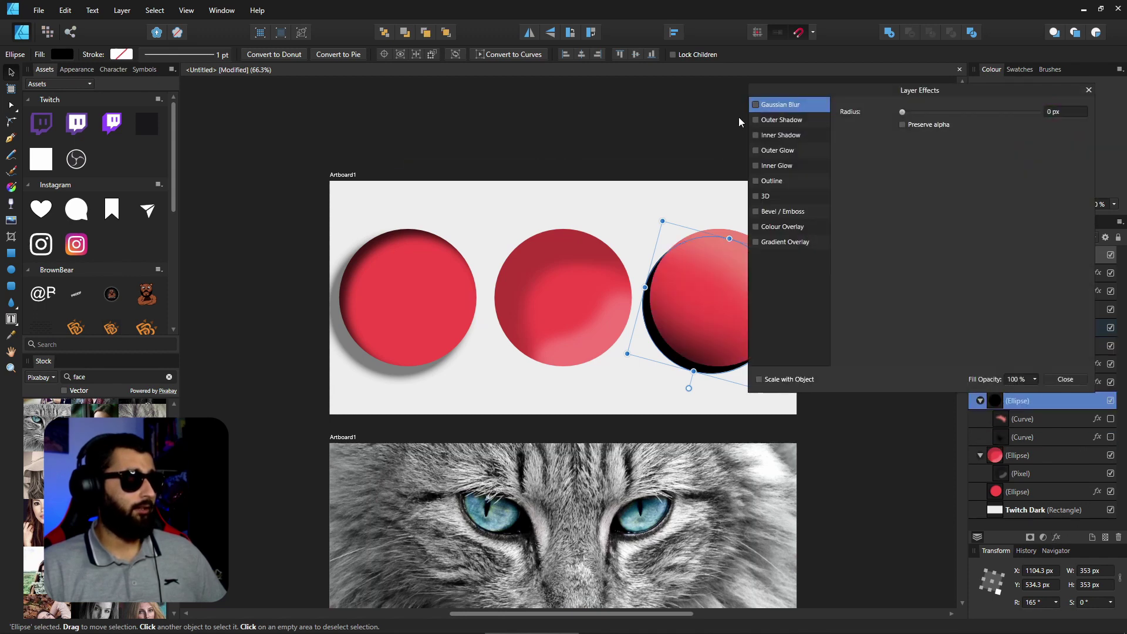
left_click(756, 104)
left_click_drag(905, 114, 997, 121)
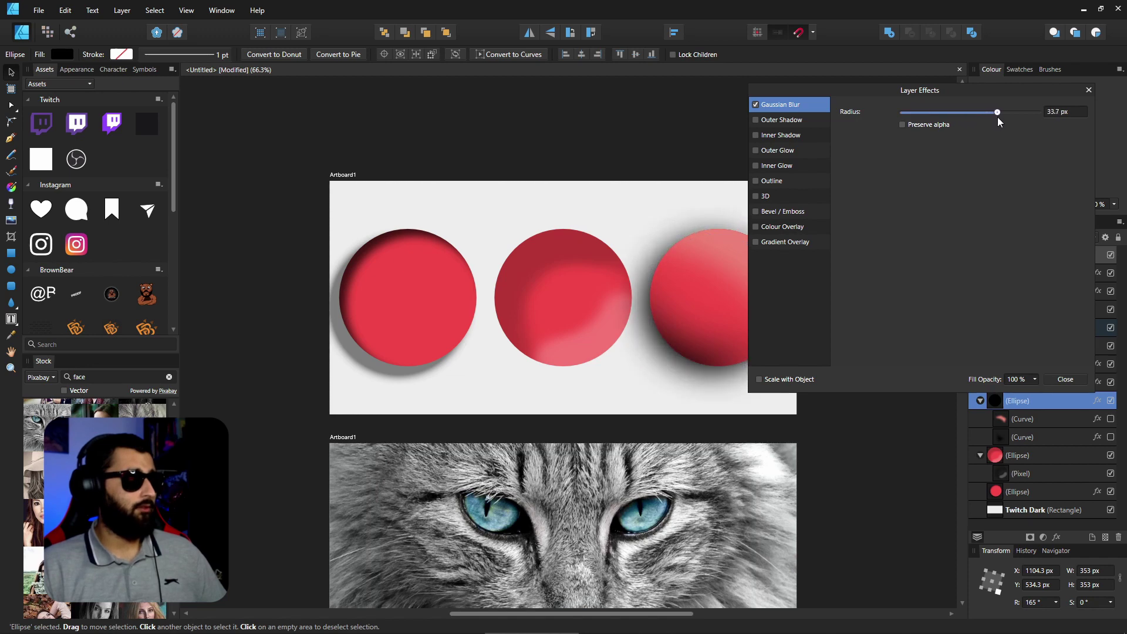
key("Return")
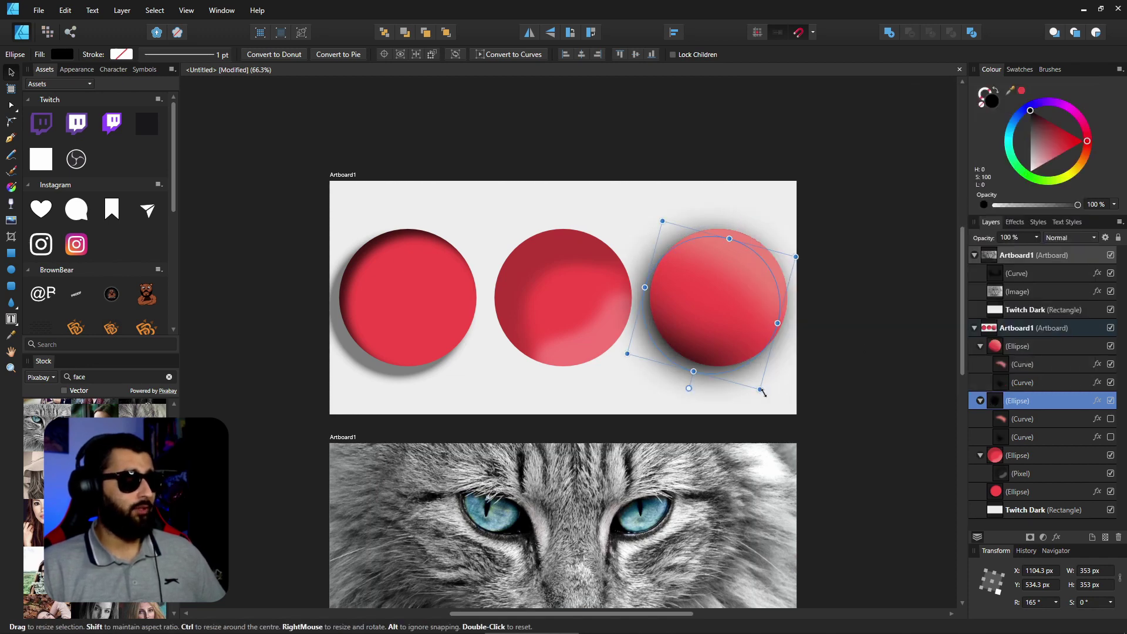
Resize the blurred shadow to about 395.8 × 345.5 px and deselect it
left_click_drag(759, 389, 753, 378)
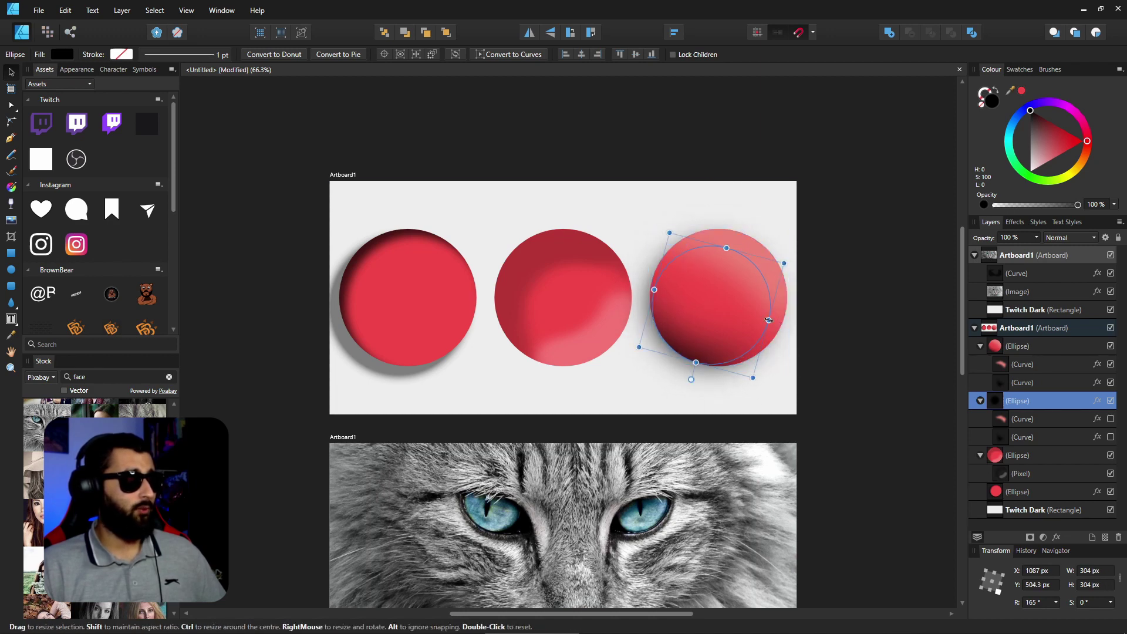
left_click_drag(768, 320, 802, 332)
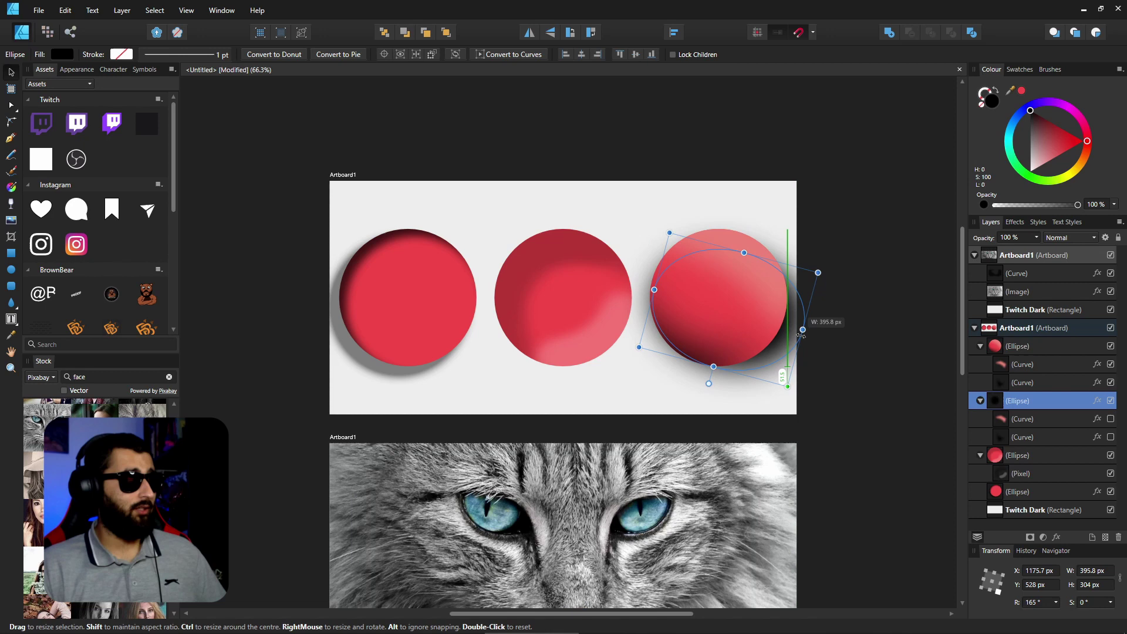
left_click_drag(744, 251, 744, 235)
key("ctrl+d")
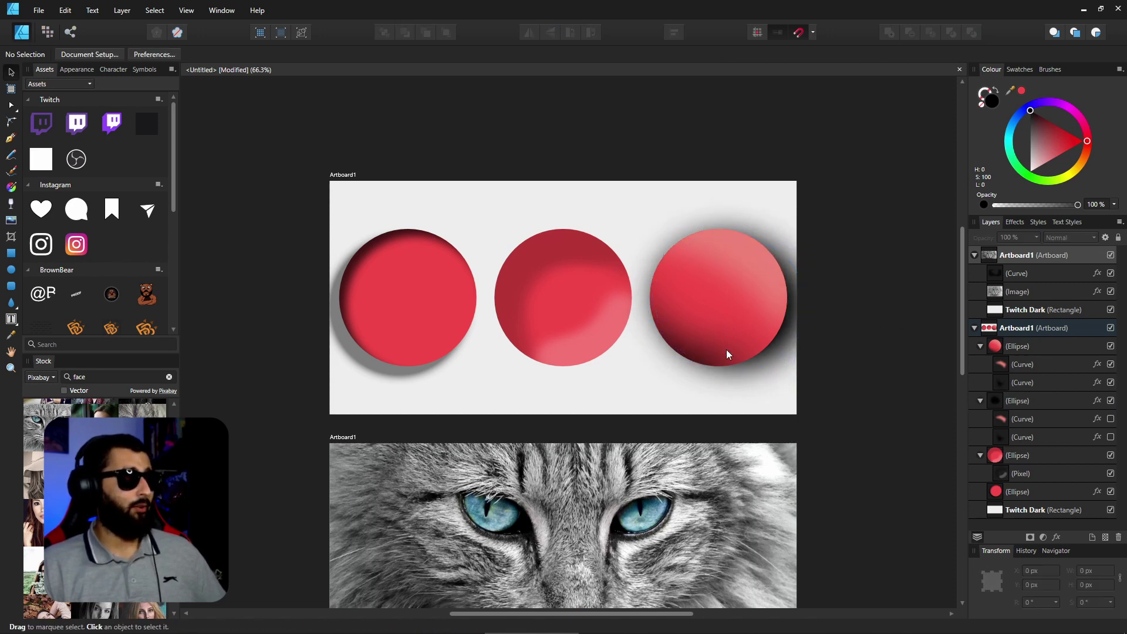
Scroll down to the cat photo and switch the dark vignette's blend mode to Average
scroll(763, 361, "down", 1)
scroll(751, 361, "down", 5)
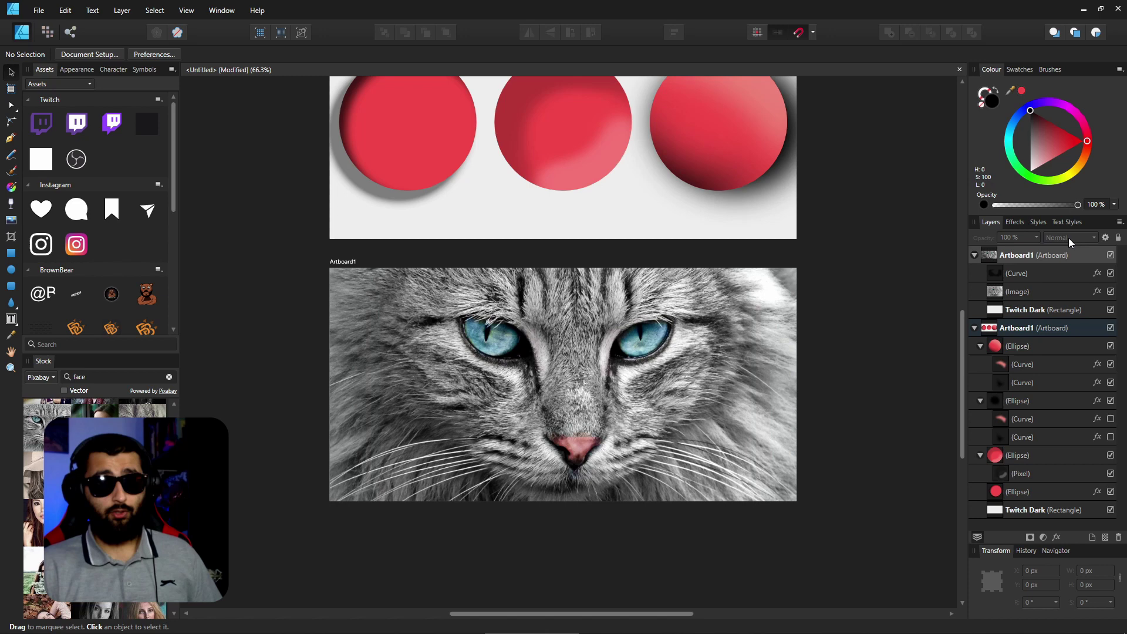
left_click(743, 423)
left_click(1085, 238)
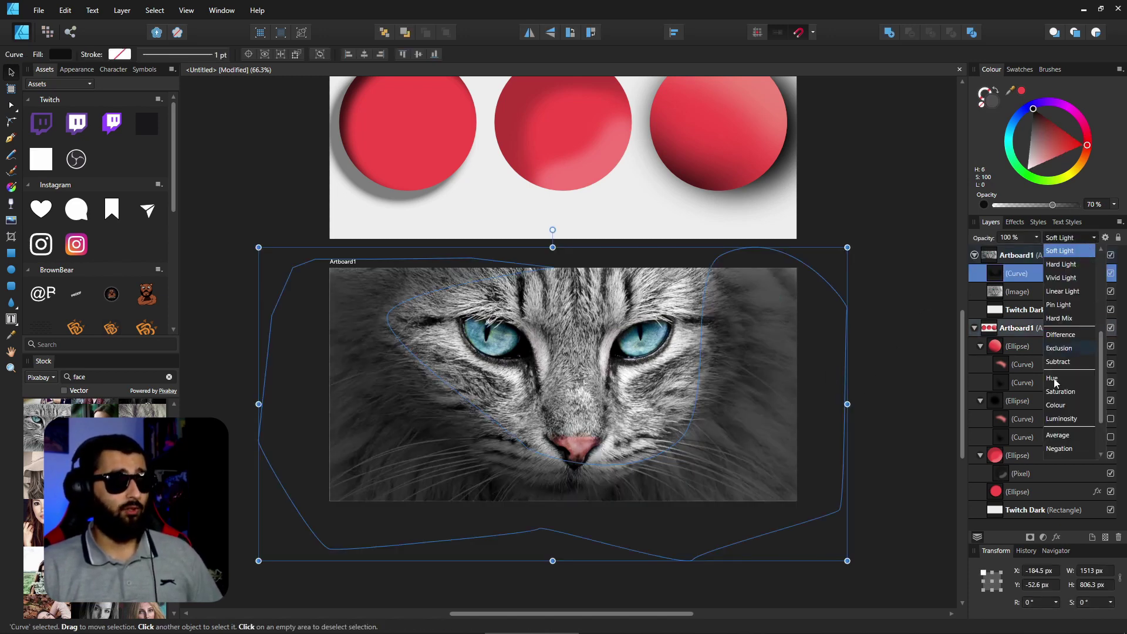
left_click(1074, 438)
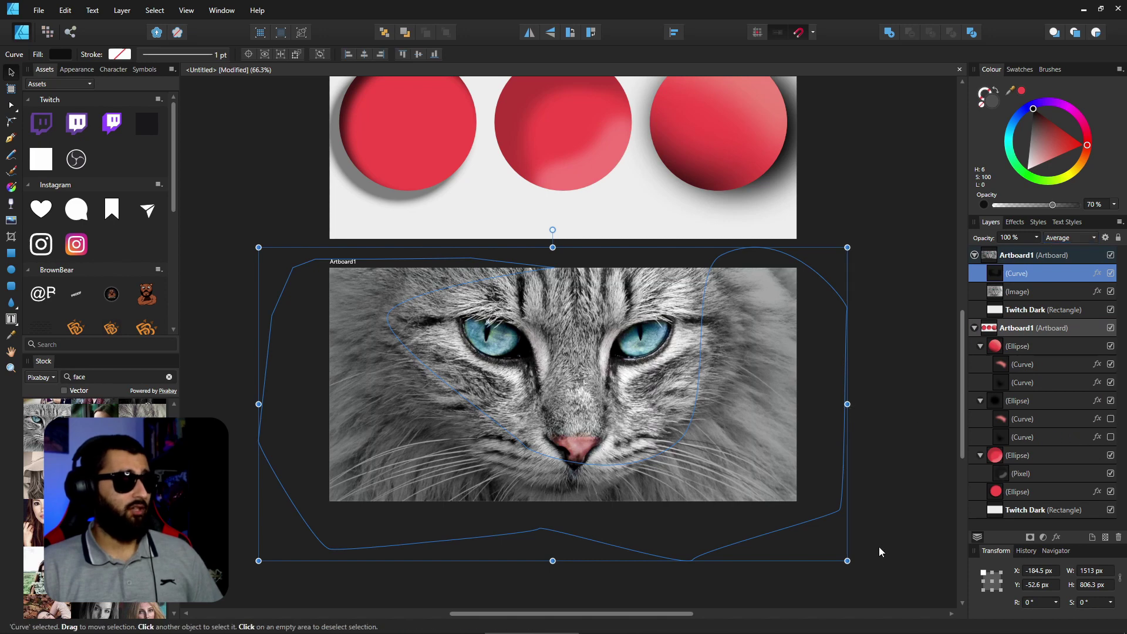
left_click(896, 493)
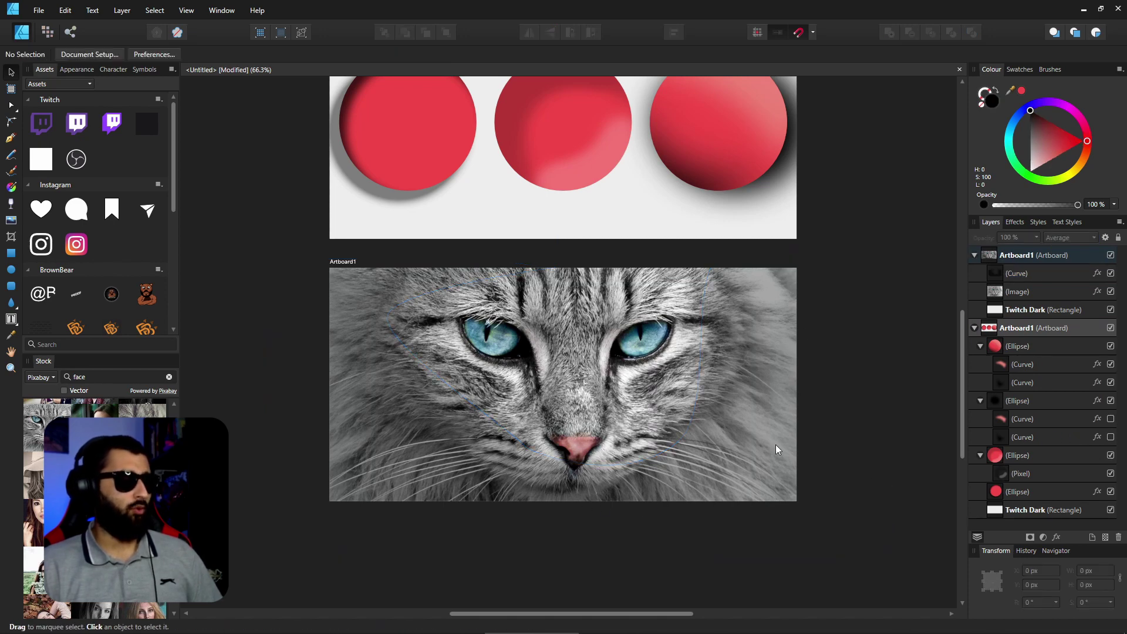